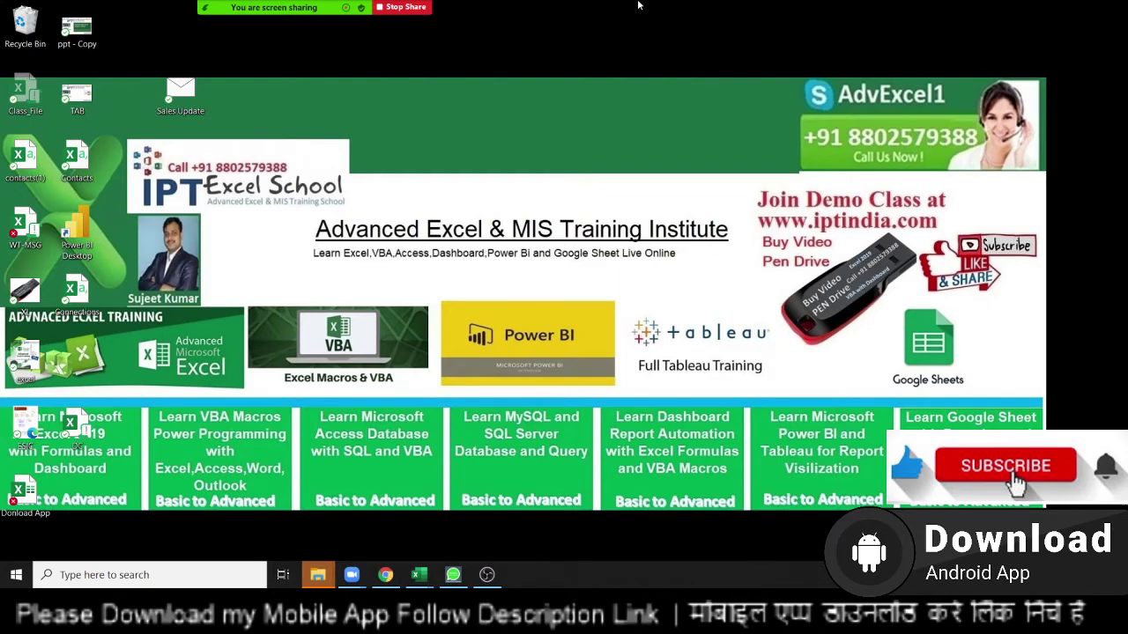
Bring up the Windows window switcher listing the open DataP, Book1, Book2 and Book3 workbooks
key("alt+Tab")
key("alt+Tab")
key("alt+Tab")
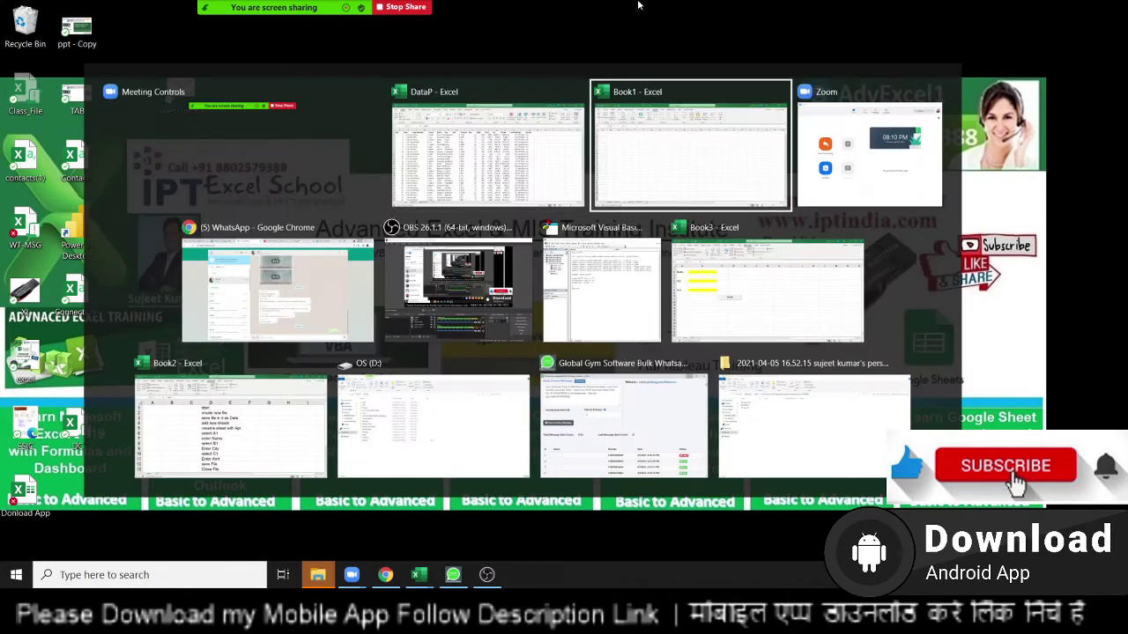
Switch to the DataP workbook and confirm the sales data ends at row 3914
key("alt+shift+Tab")
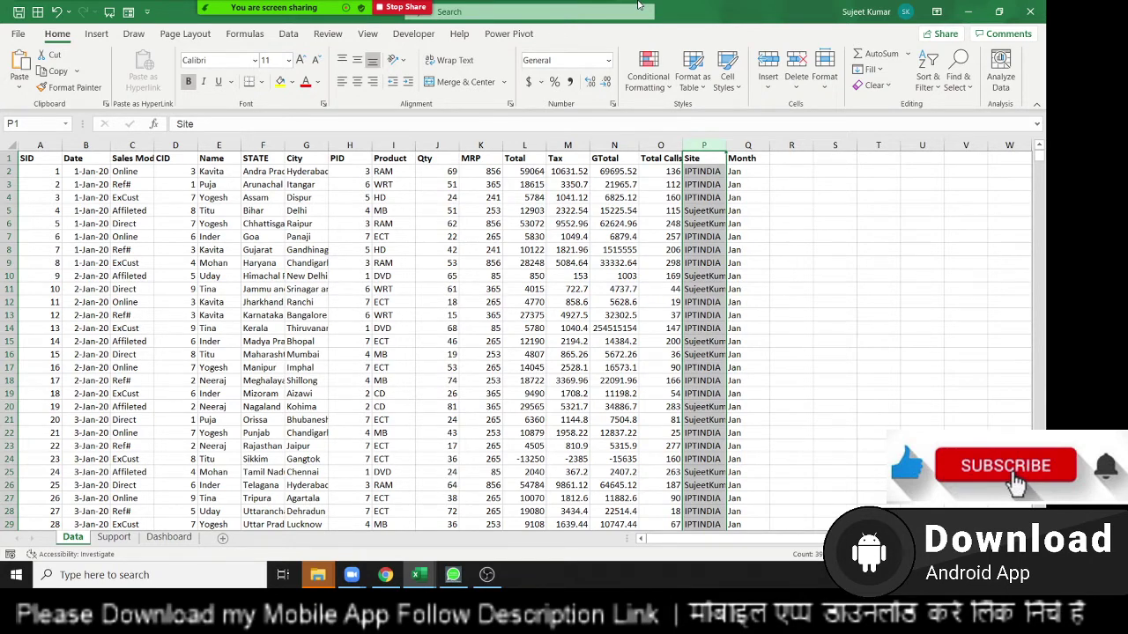
key("Left")
key("Left")
key("Left")
key("Left")
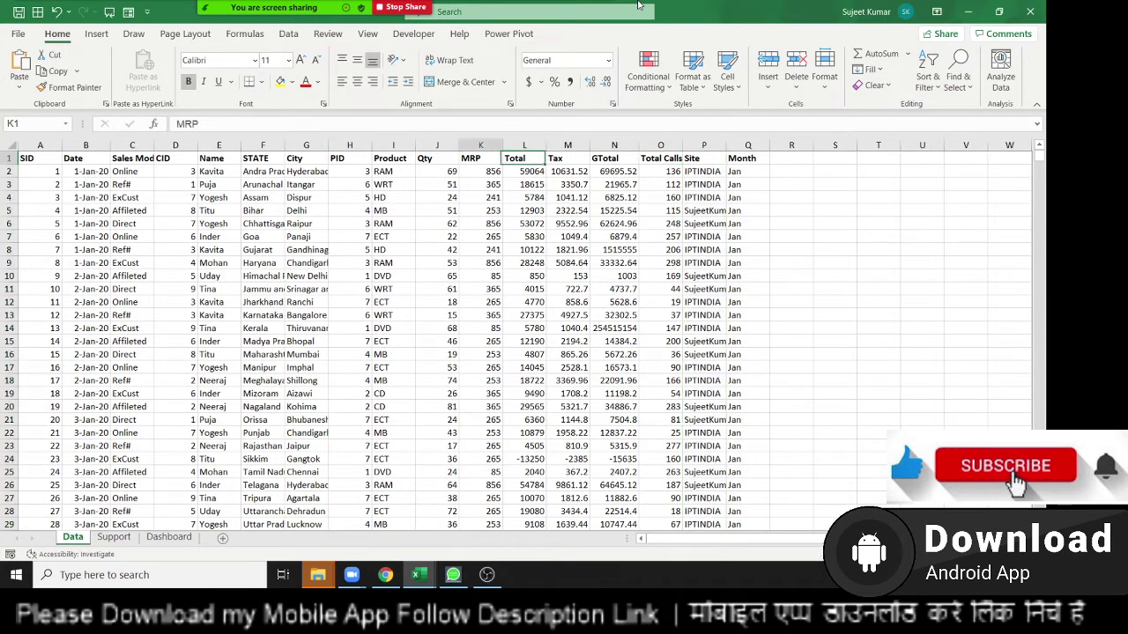
key("Left")
key("Left")
key("Left")
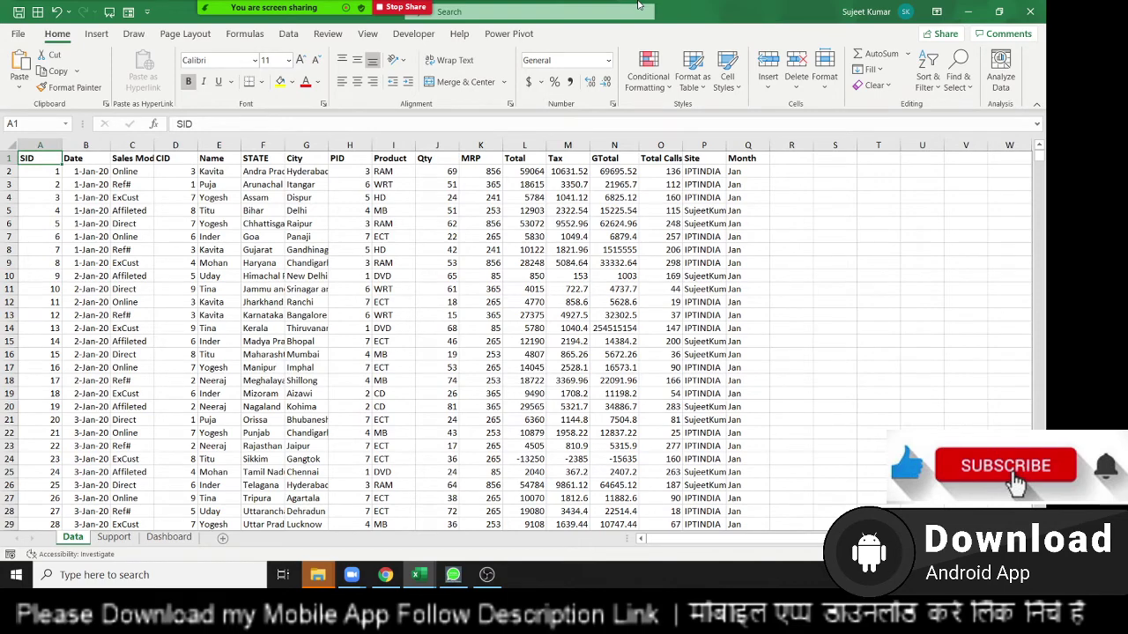
key("Down")
key("Down")
Return to the top of the Data sheet and insert a blank row at row 17
key("Down")
key("ctrl+Down")
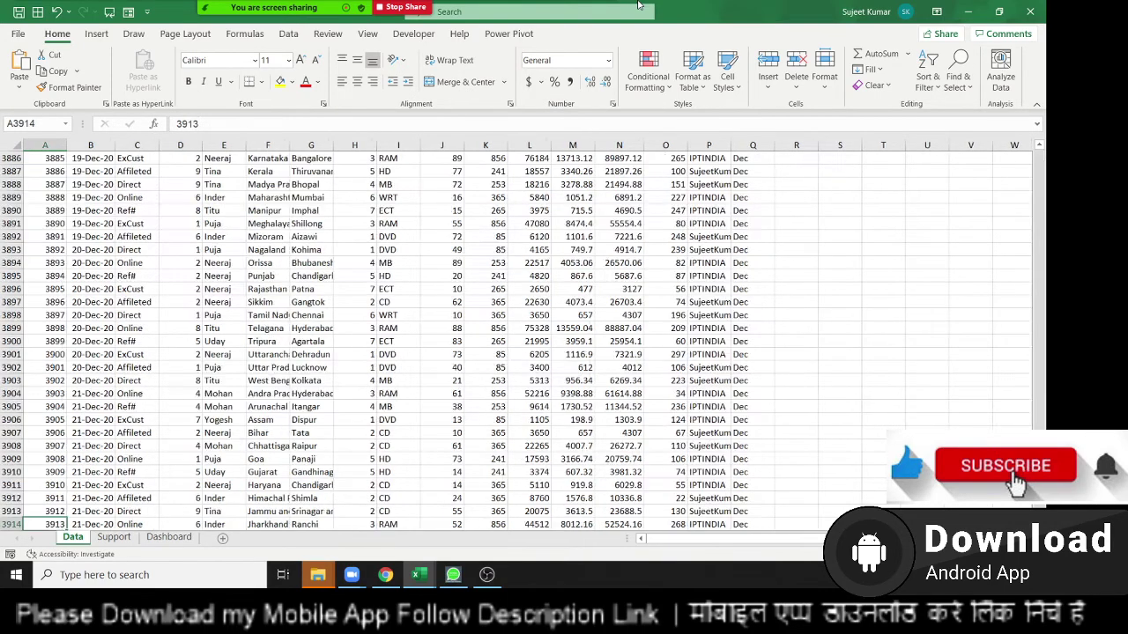
key("ctrl+Up")
key("Down")
key("Down")
key("Down")
key("Down")
key("Down")
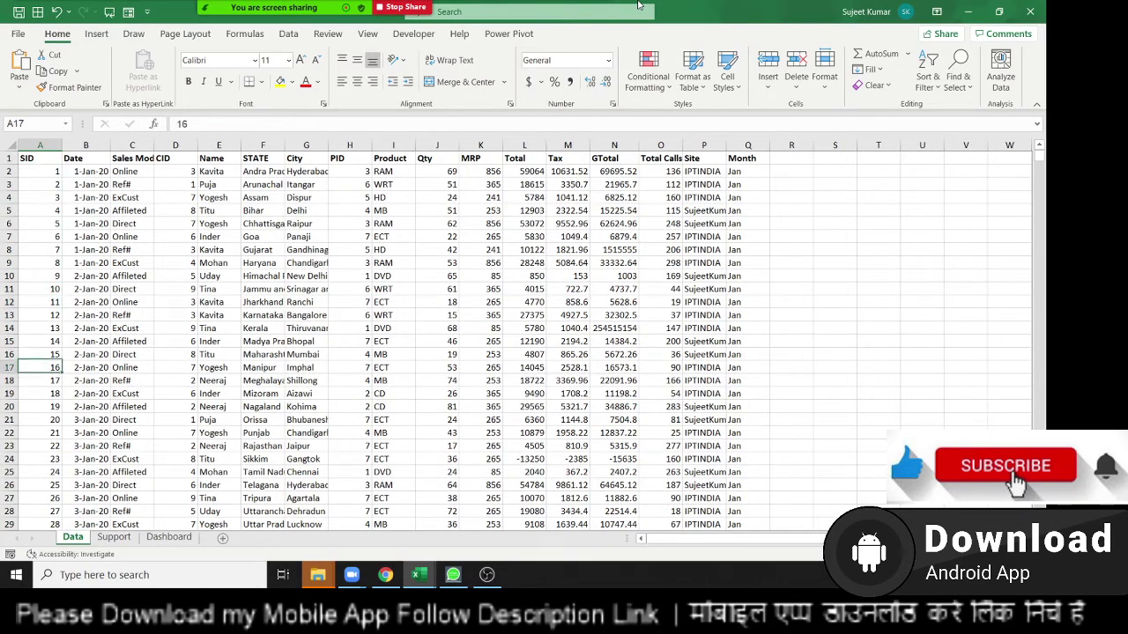
key("shift+space")
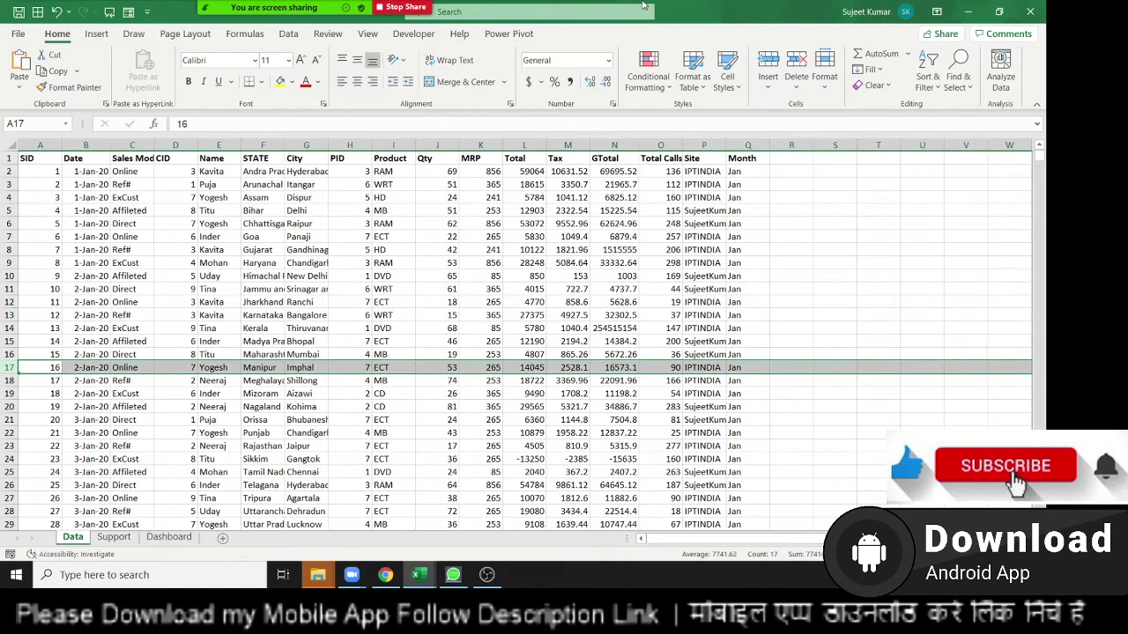
key("ctrl+plus")
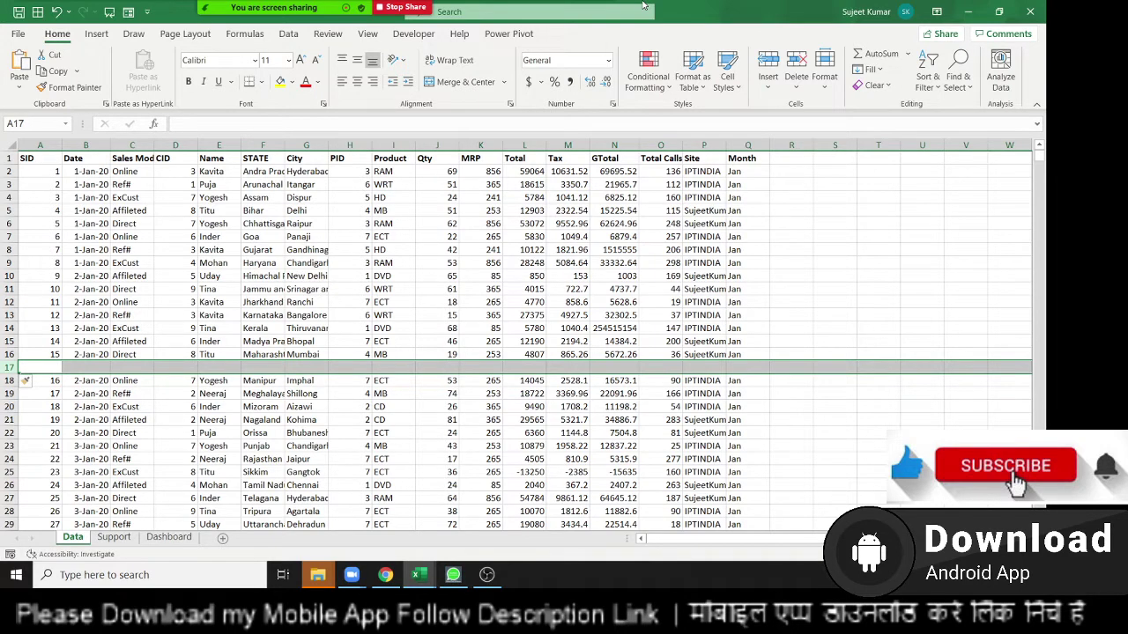
Undo the blank row insertion and make A1 the active cell again
key("ctrl+z")
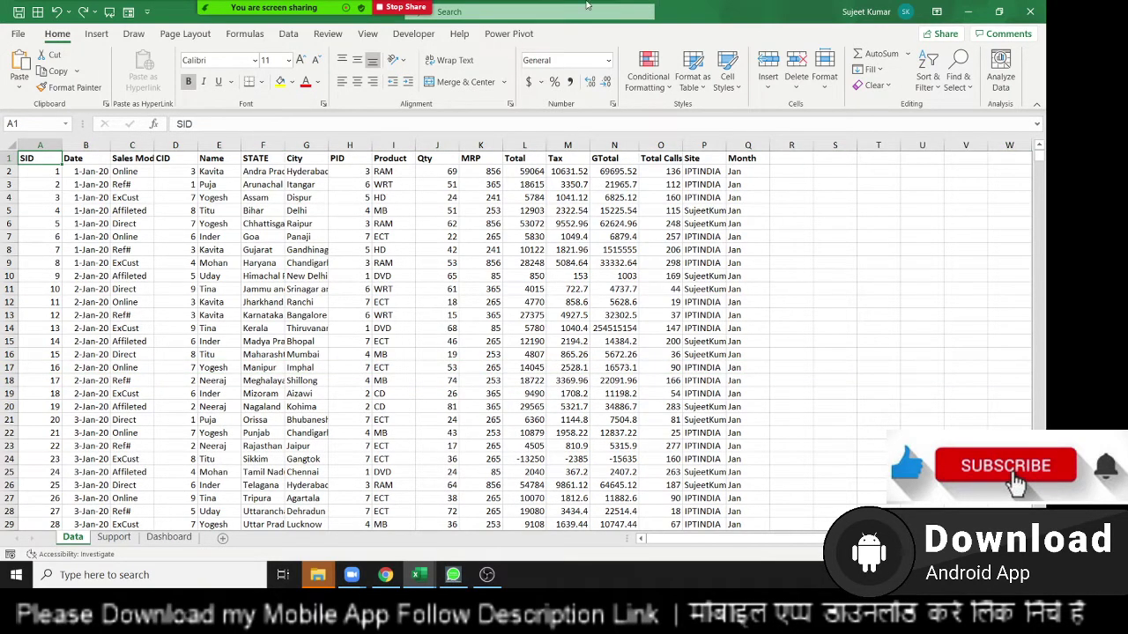
left_click(138, 157)
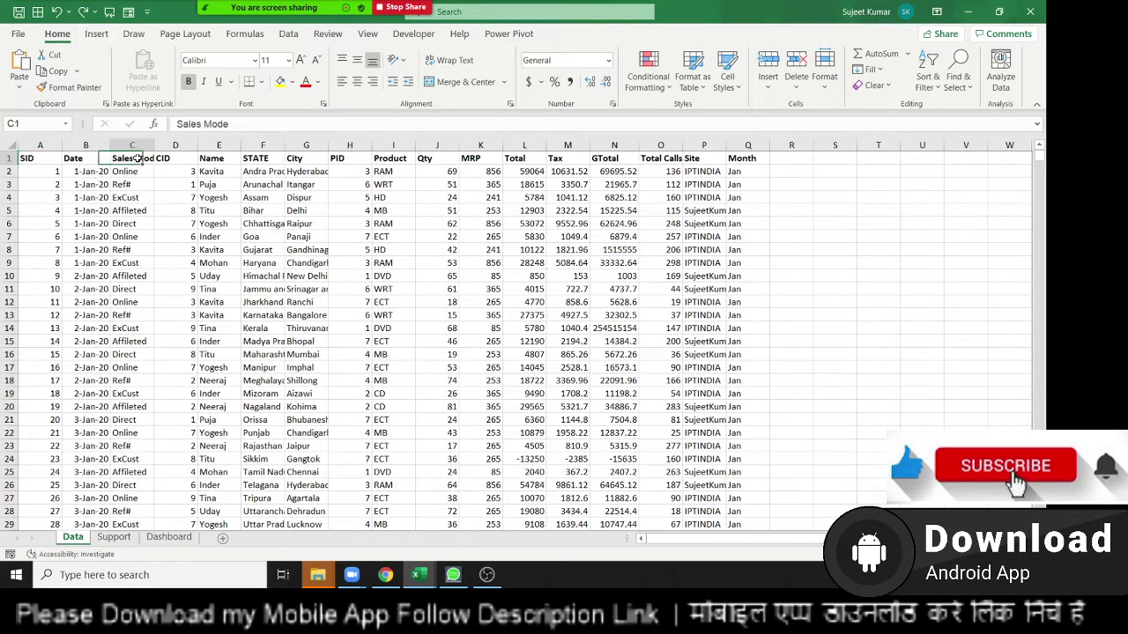
left_click_drag(139, 158, 773, 156)
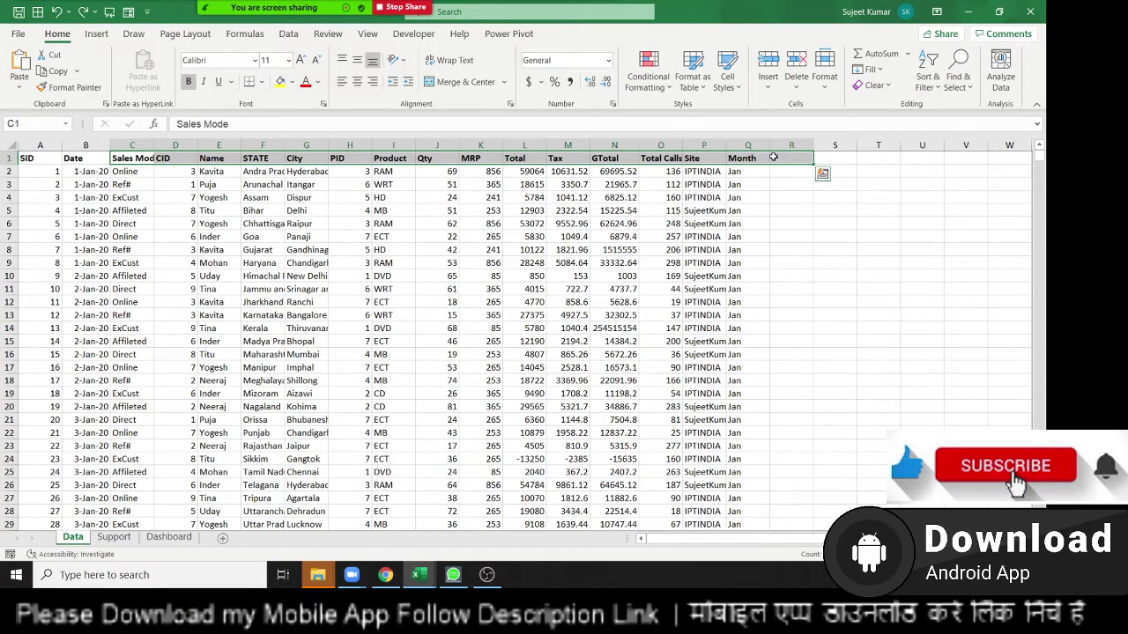
left_click(132, 249)
left_click(42, 158)
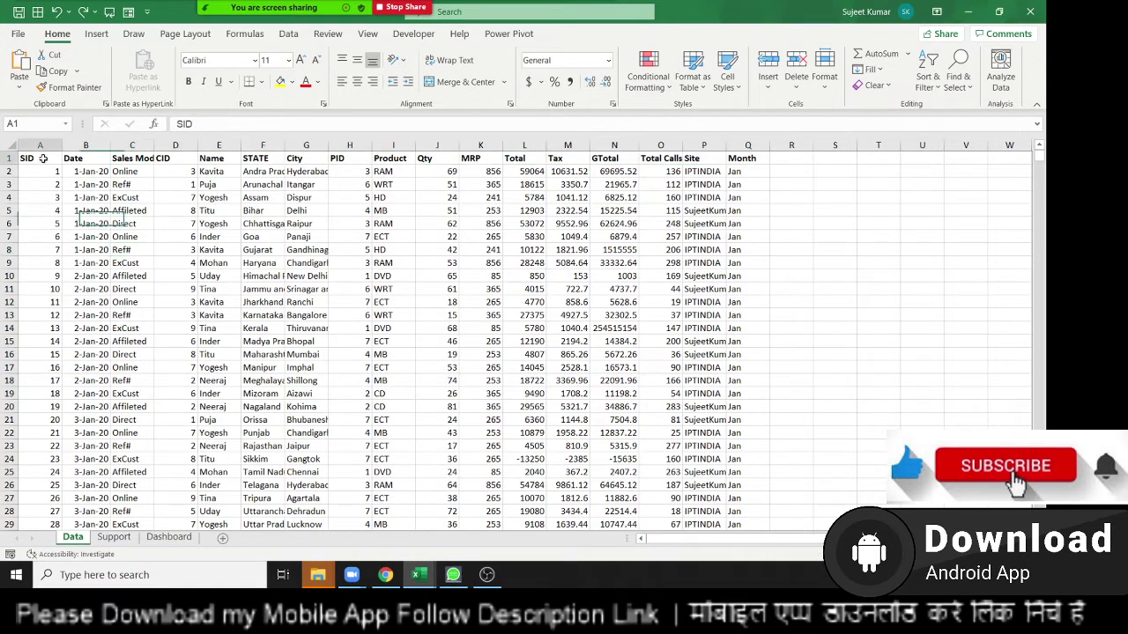
Create an empty PivotTable from Data!$A$1:$Q$3914 on a new worksheet, Sheet1
left_click(95, 36)
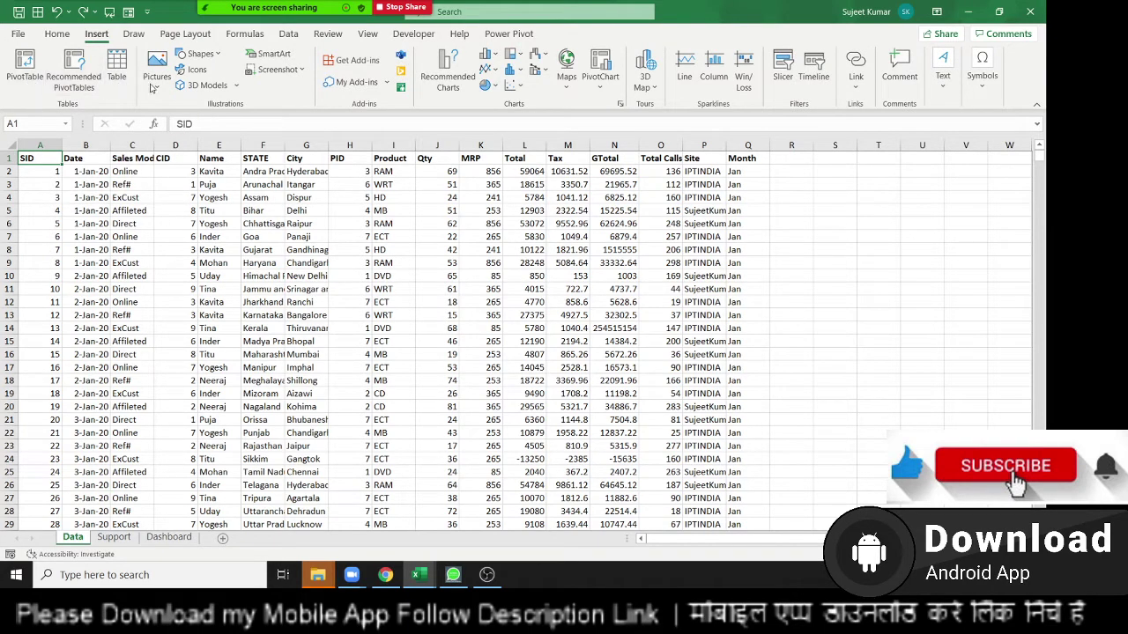
left_click(34, 72)
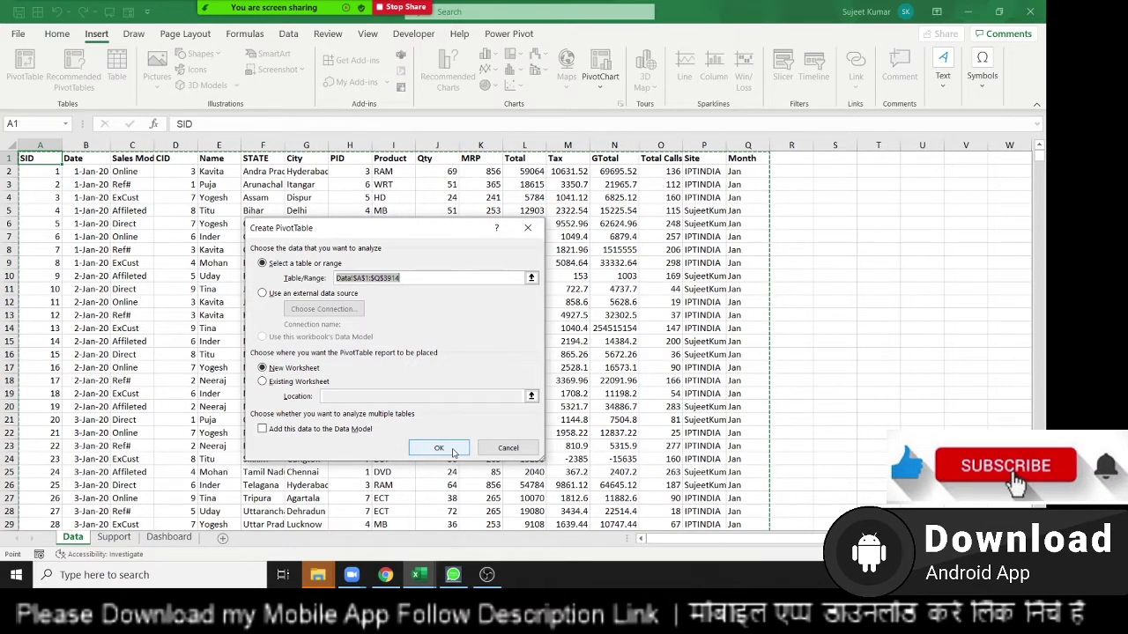
left_click(300, 384)
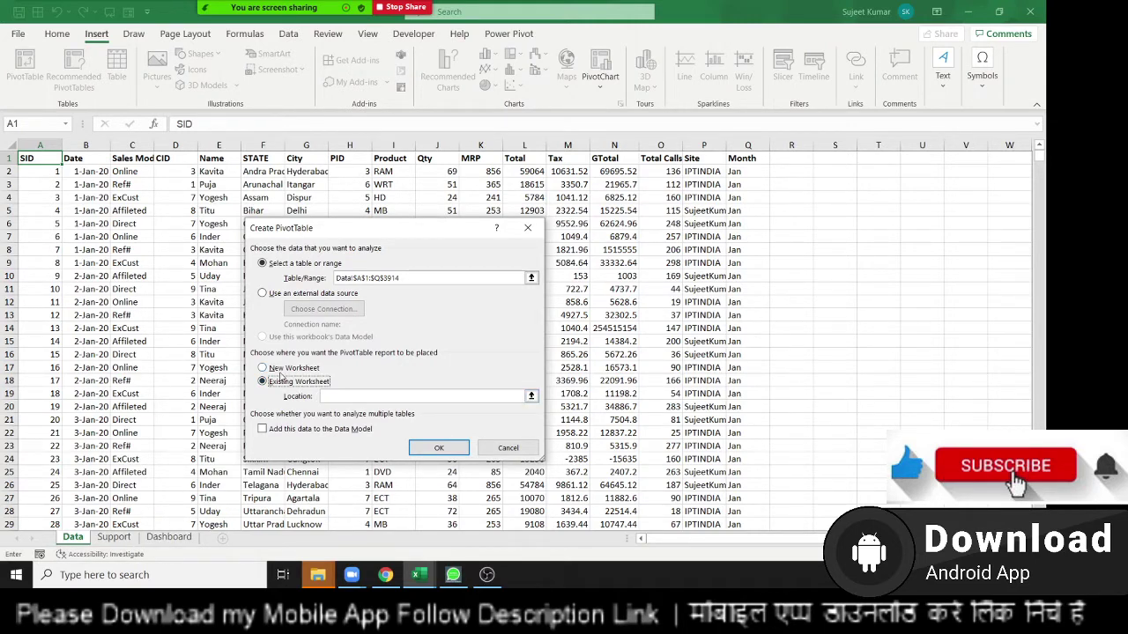
left_click(280, 368)
left_click(441, 448)
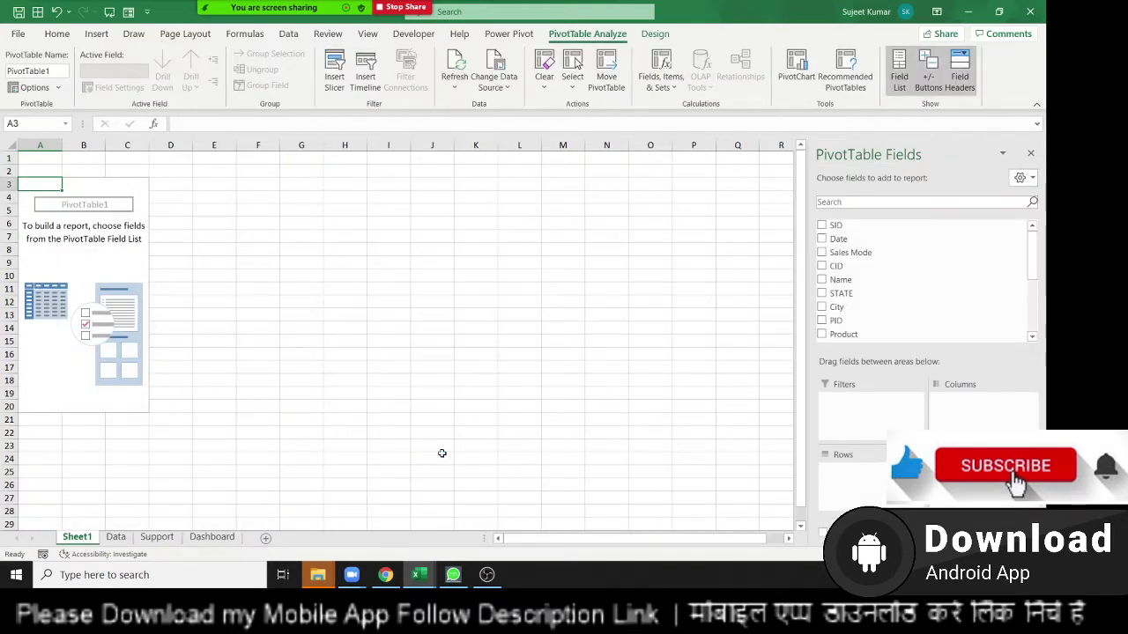
mouse_move(898, 239)
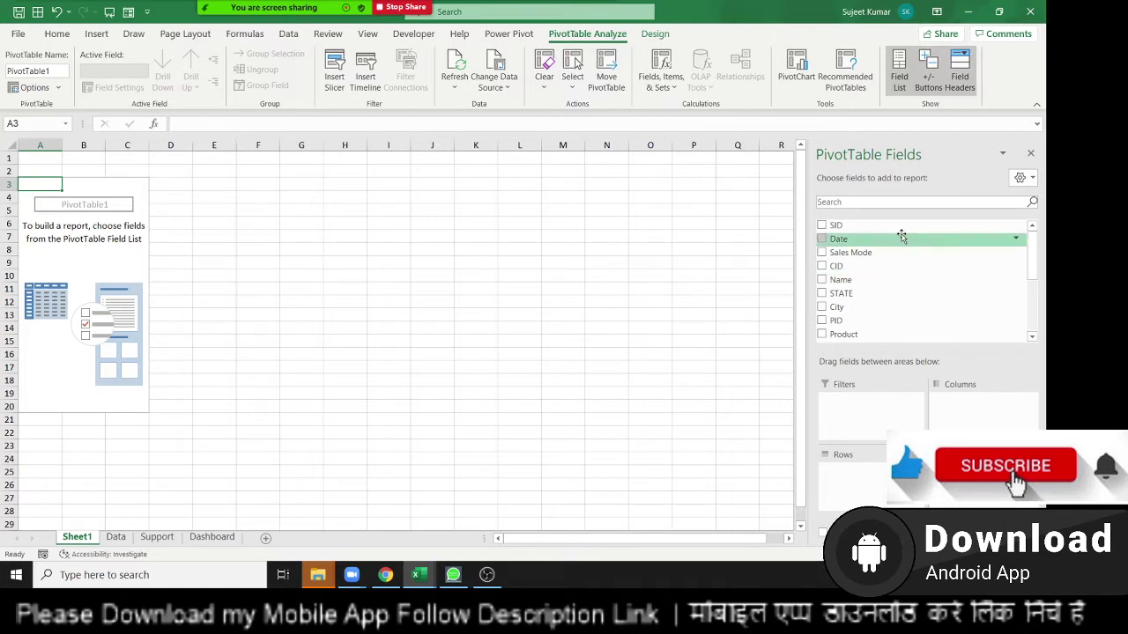
Review the Name and Qty columns on the Data sheet before building the pivot
scroll(916, 333, "down", 2)
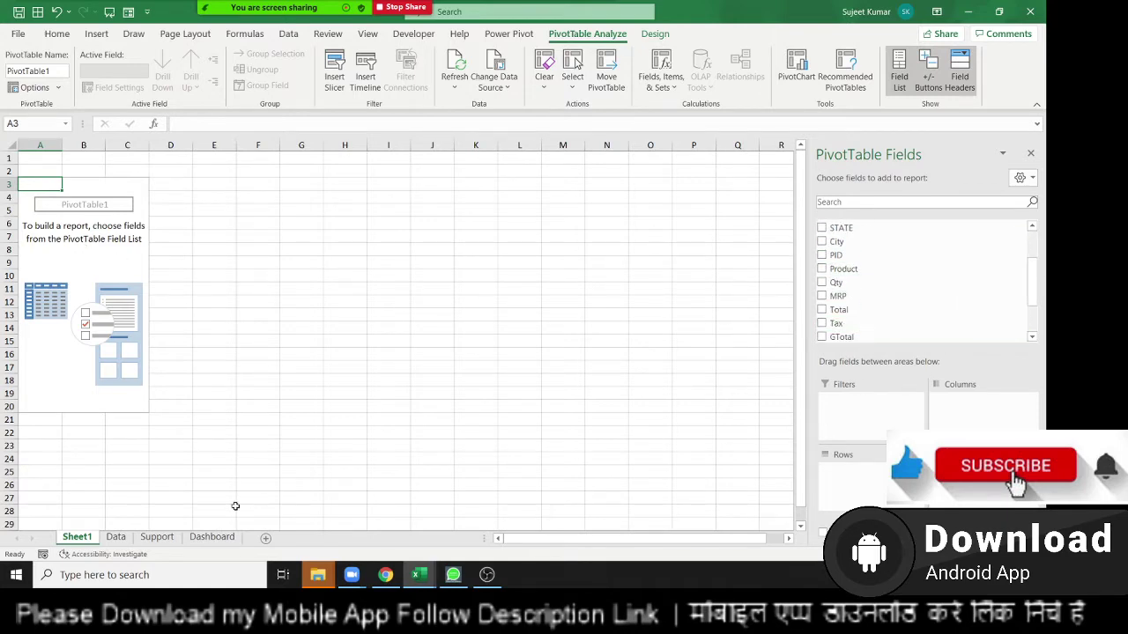
left_click(121, 535)
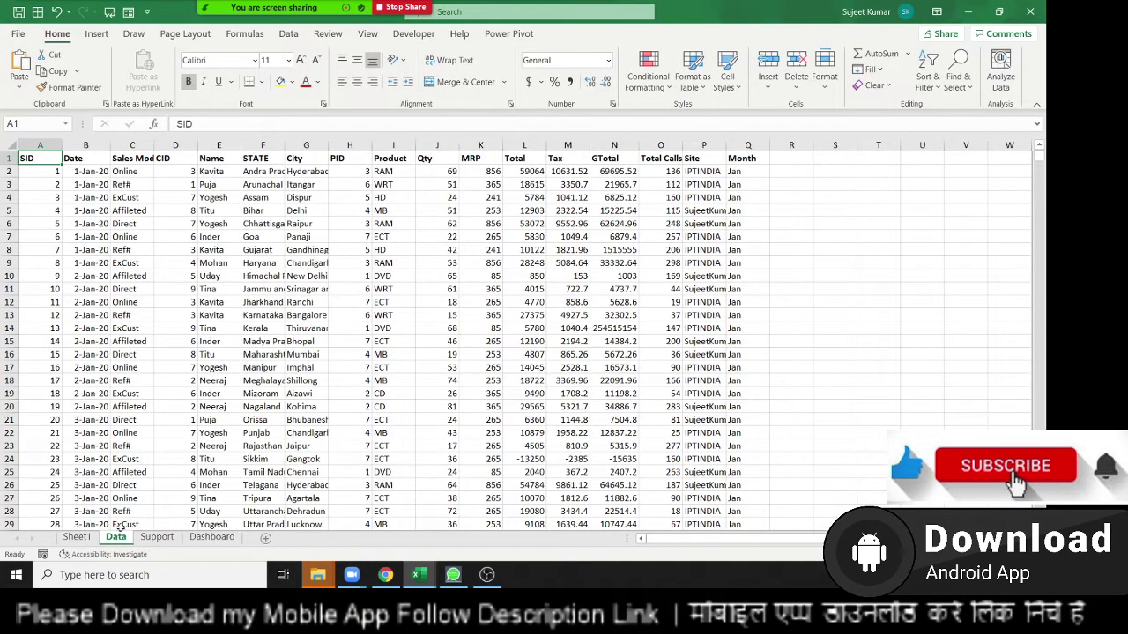
left_click(76, 537)
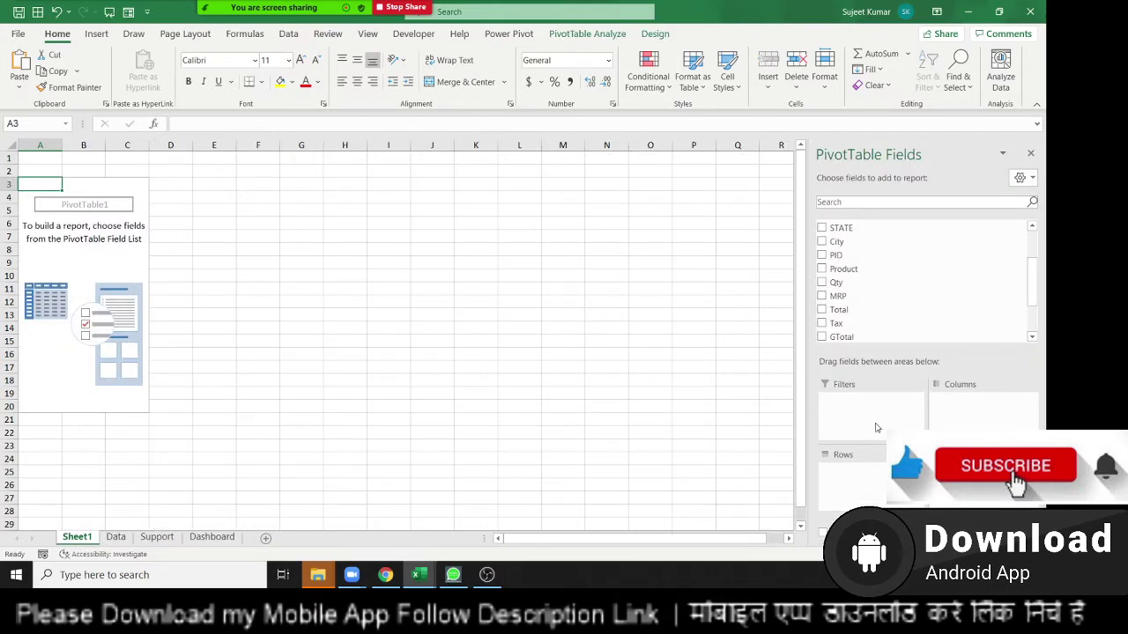
left_click(116, 538)
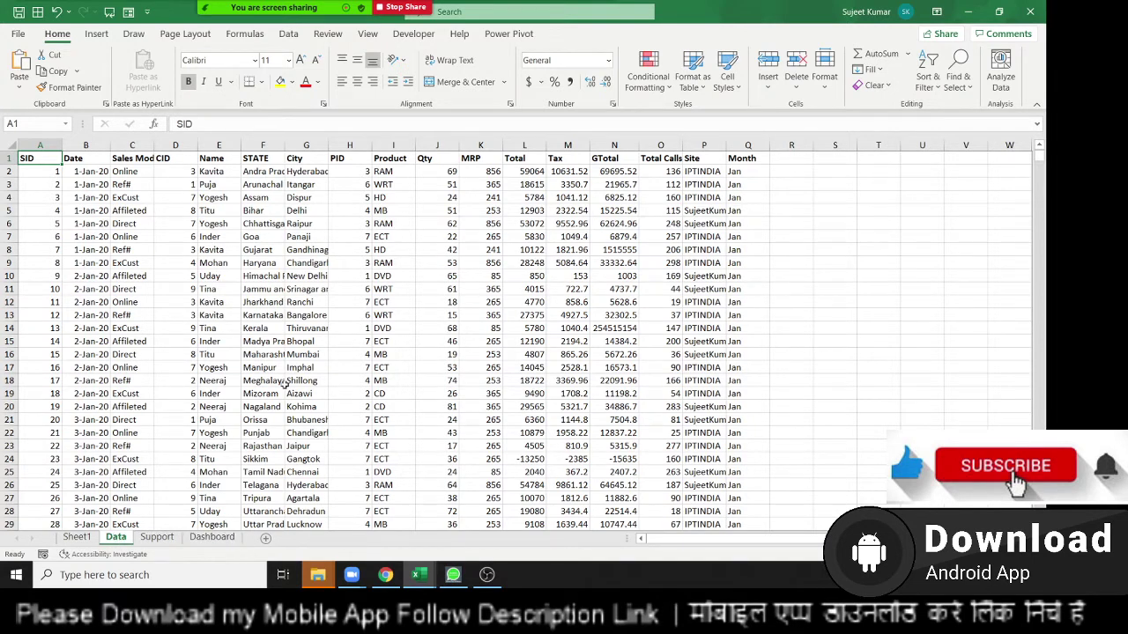
left_click(220, 247)
left_click(212, 159)
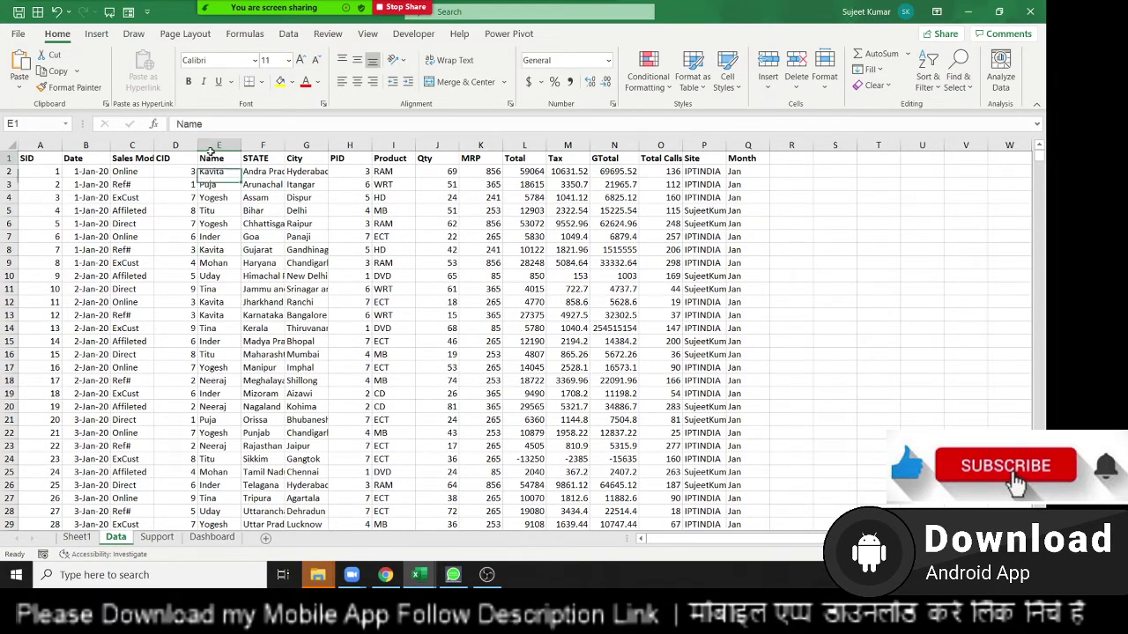
left_click(212, 144)
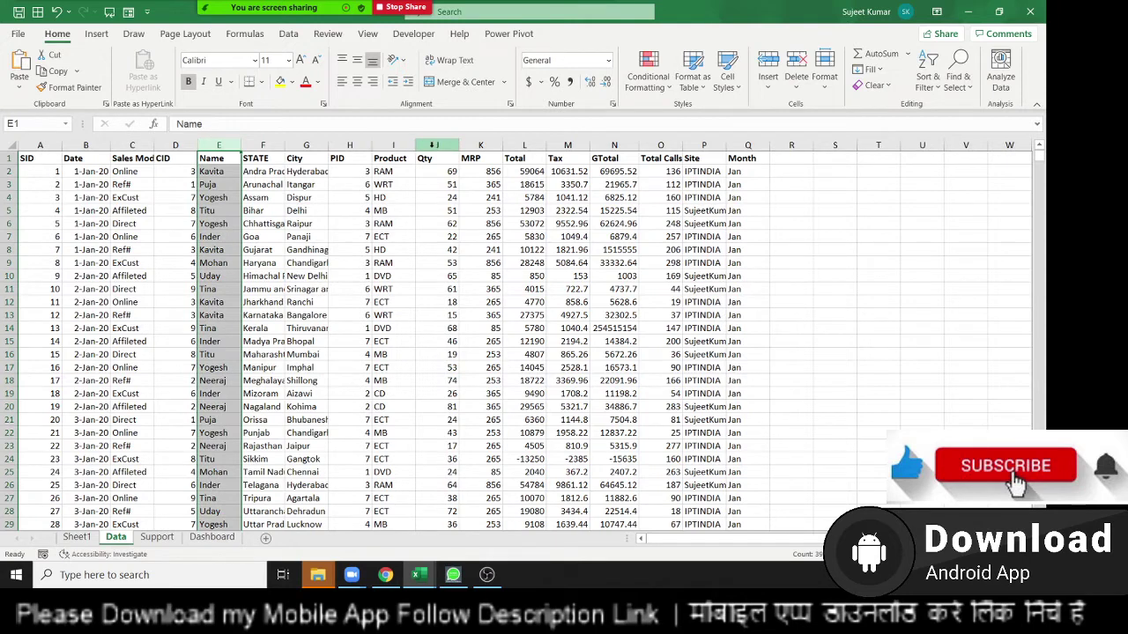
left_click(432, 144)
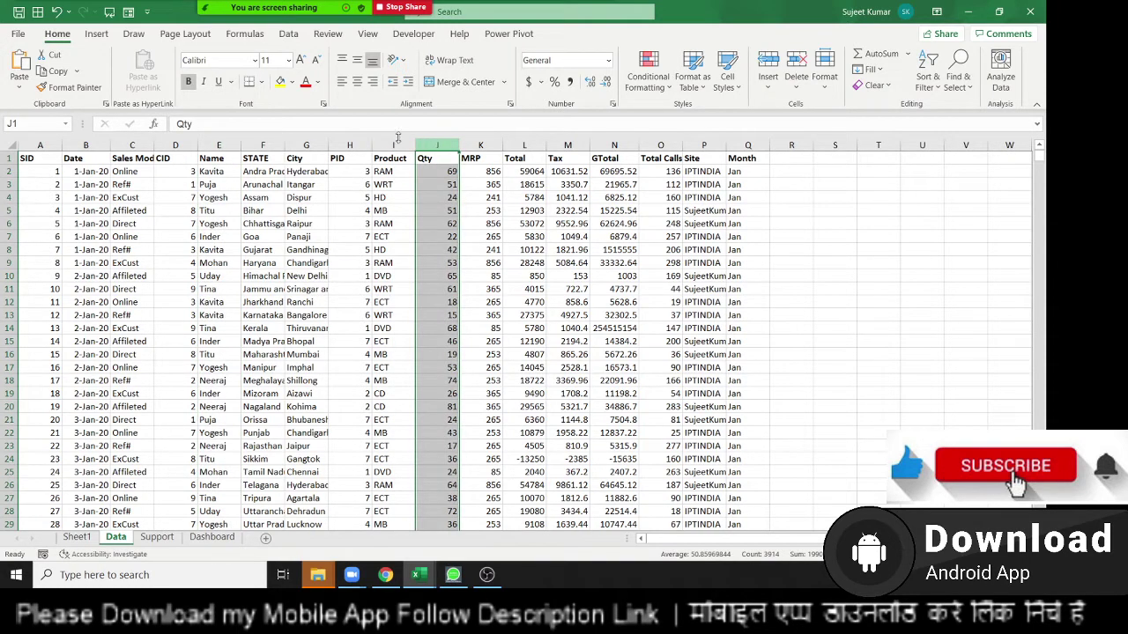
left_click(77, 537)
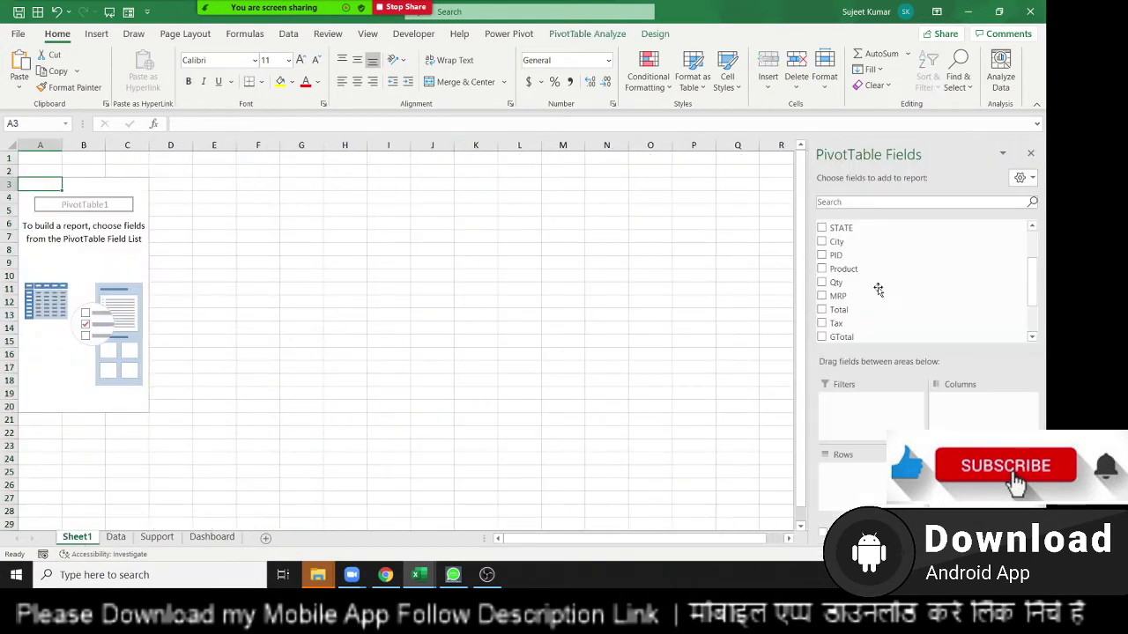
scroll(918, 300, "down", 1)
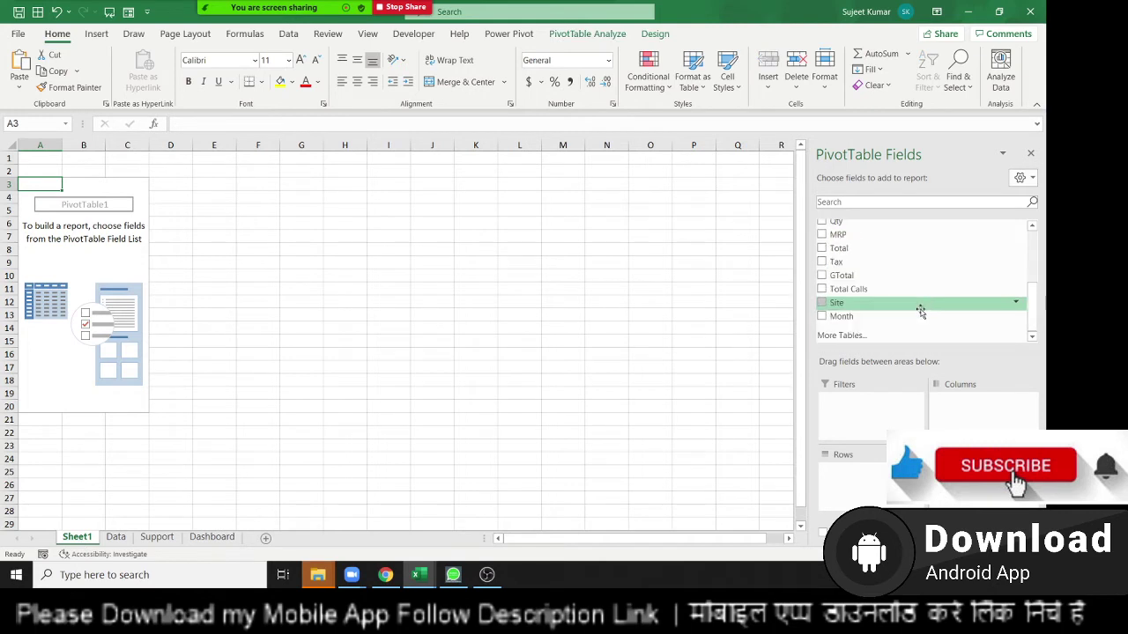
scroll(917, 306, "up", 1)
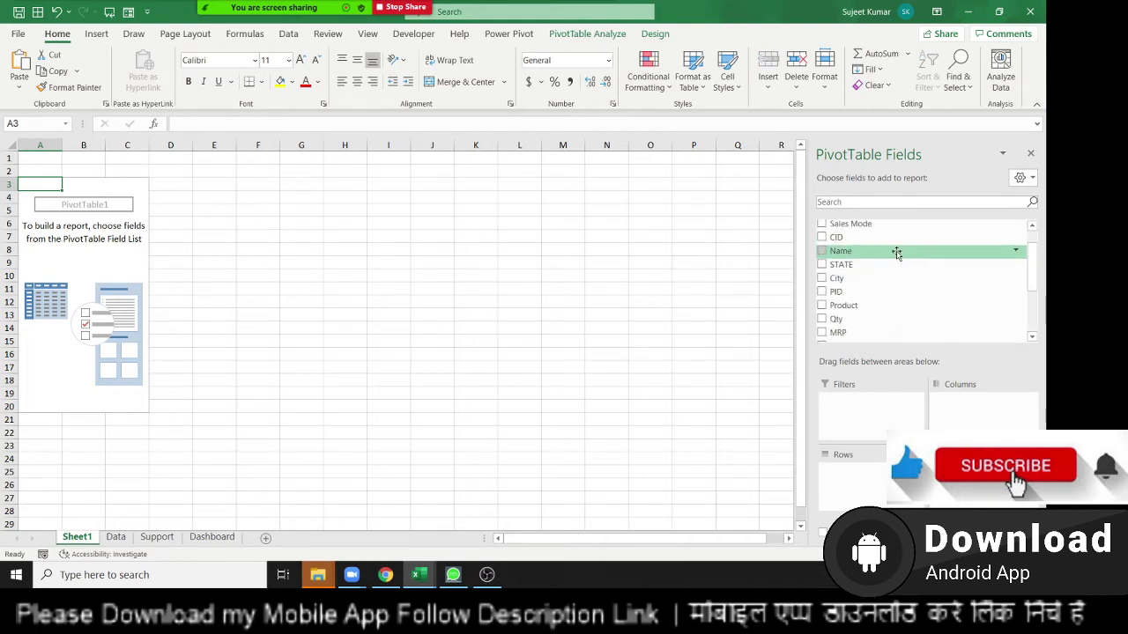
Add Name as the row field, listing nine salespeople, and compare against the source data
left_click_drag(896, 251, 880, 487)
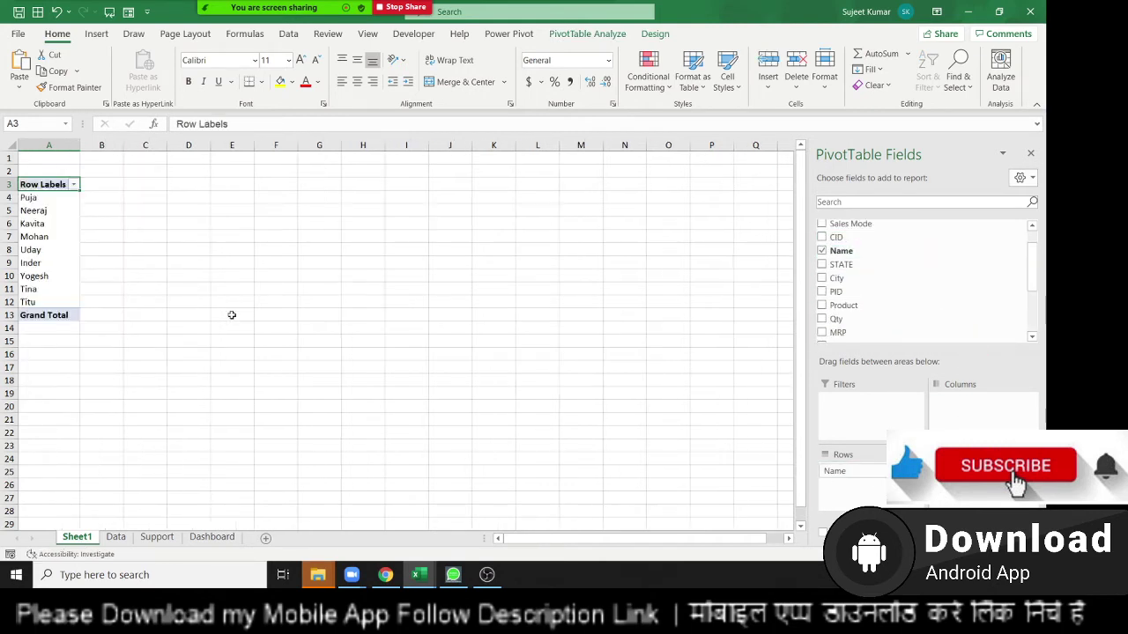
mouse_move(37, 210)
left_mouse_down()
mouse_move(60, 248)
mouse_move(59, 276)
left_mouse_up()
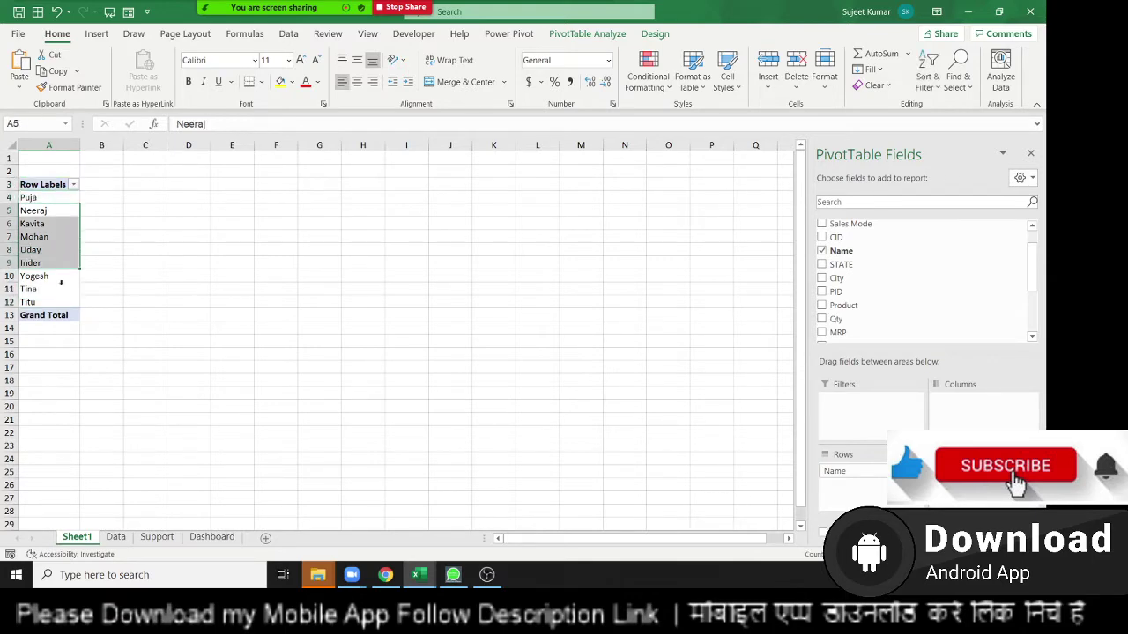
left_click(116, 536)
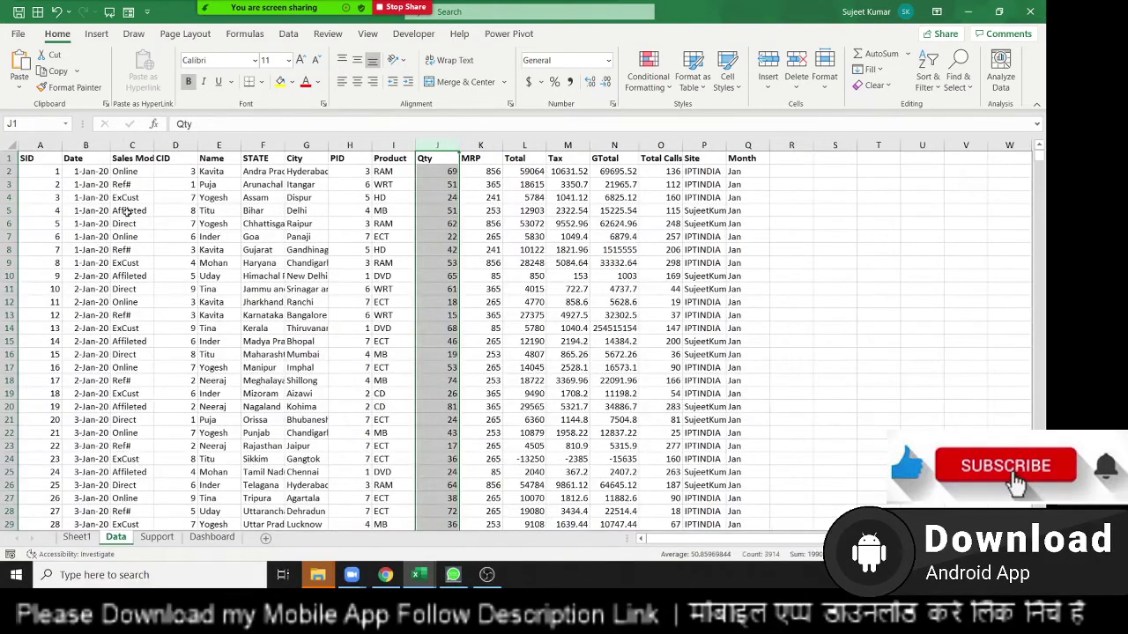
left_click_drag(136, 211, 185, 302)
left_click(75, 537)
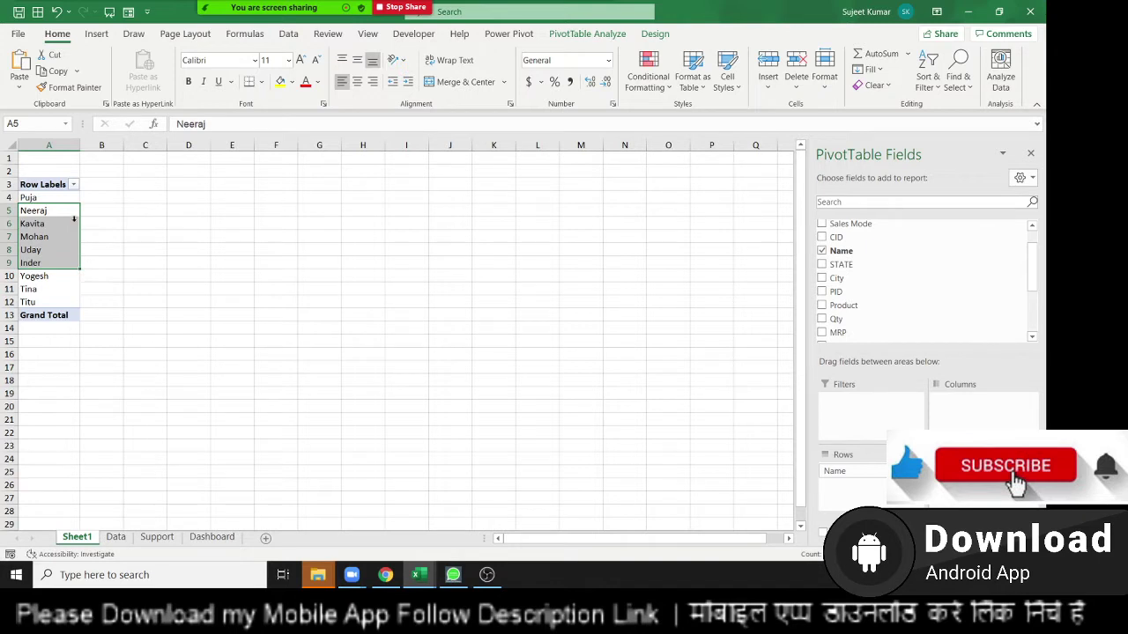
scroll(897, 303, "down", 3)
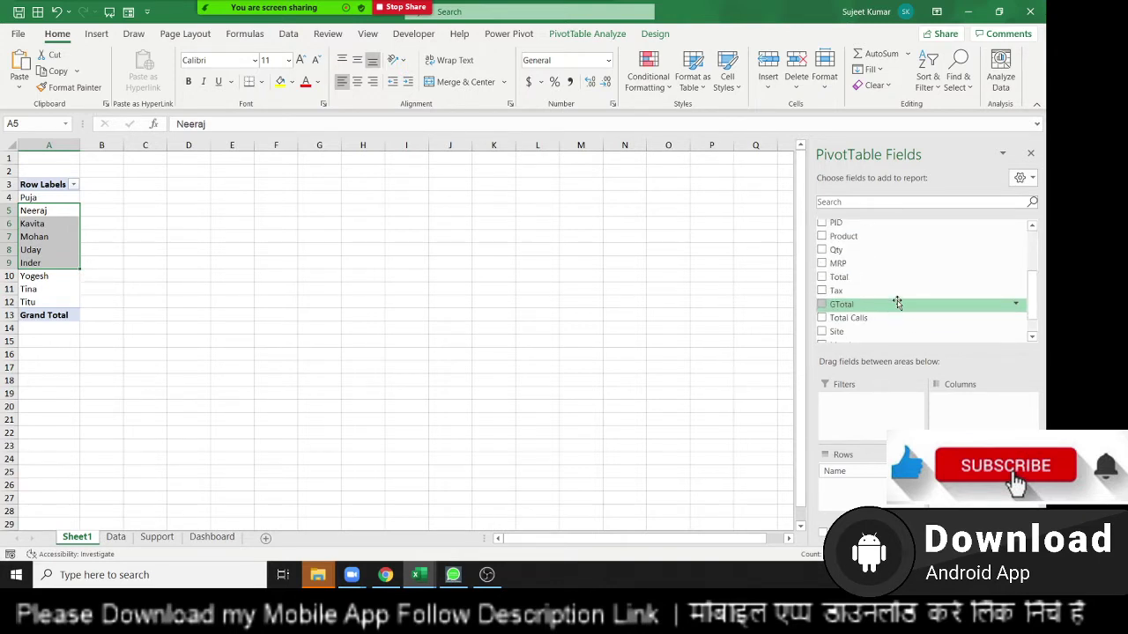
Add Qty as the values and rename the headers to 'Name' and 'Total Qty'
left_click(878, 250)
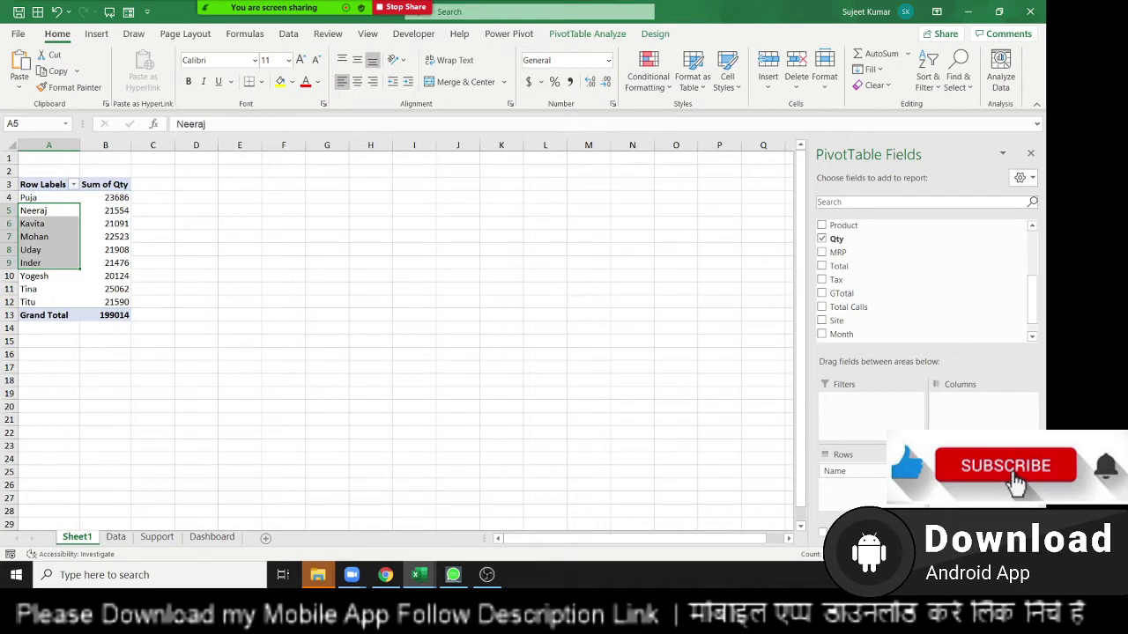
left_click(53, 185)
type("NA")
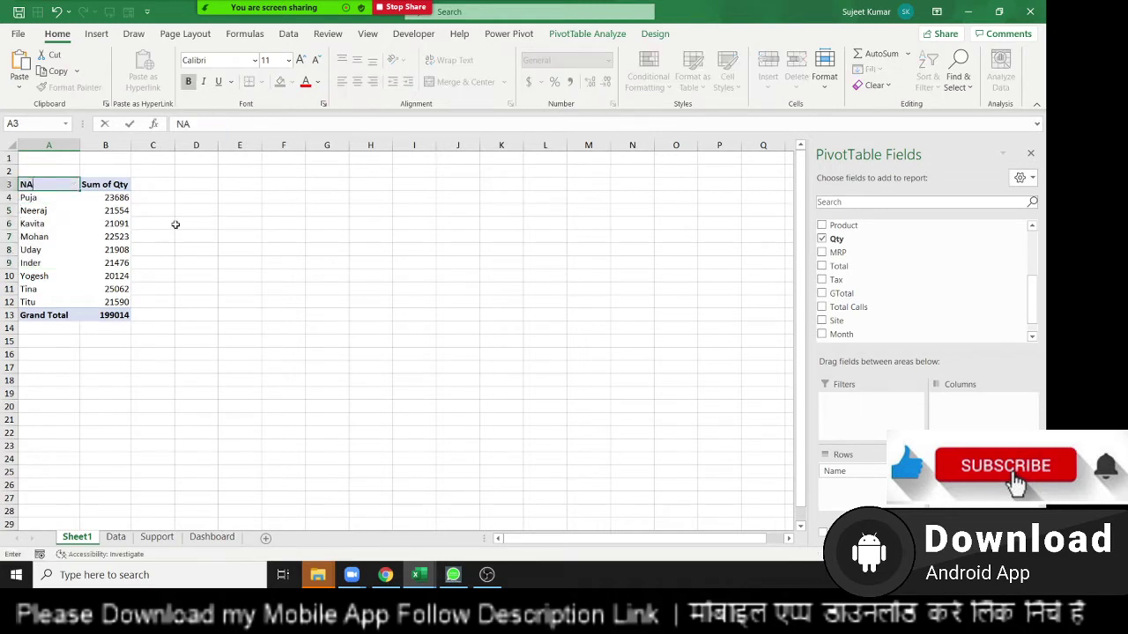
type("me")
key("BackSpace")
key("BackSpace")
key("BackSpace")
type("ame")
key("Tab")
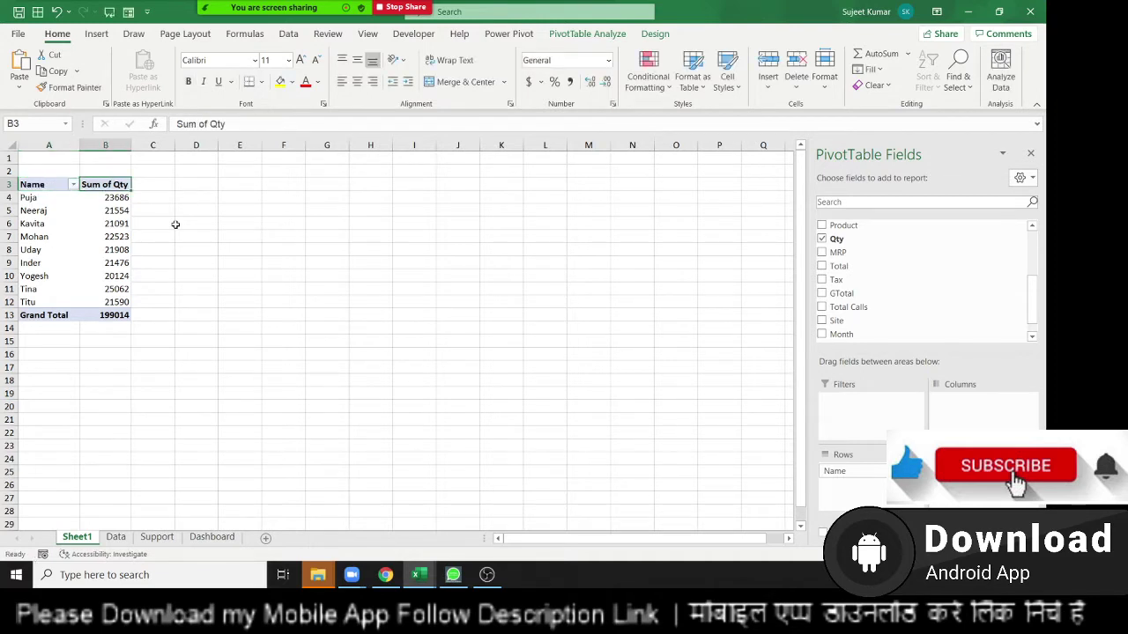
type("Q")
key("BackSpace")
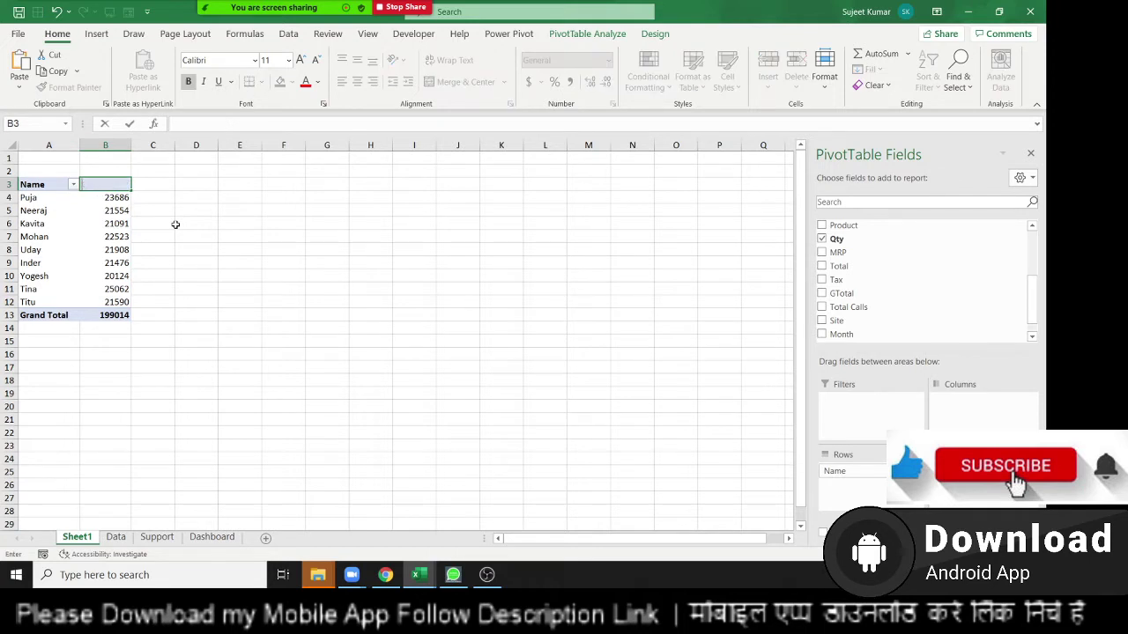
type("Total")
type(" Qty")
key("Return")
Check the Grand Total of 199014 and compare it with the Data sheet records
key("Down")
key("Down")
key("Down")
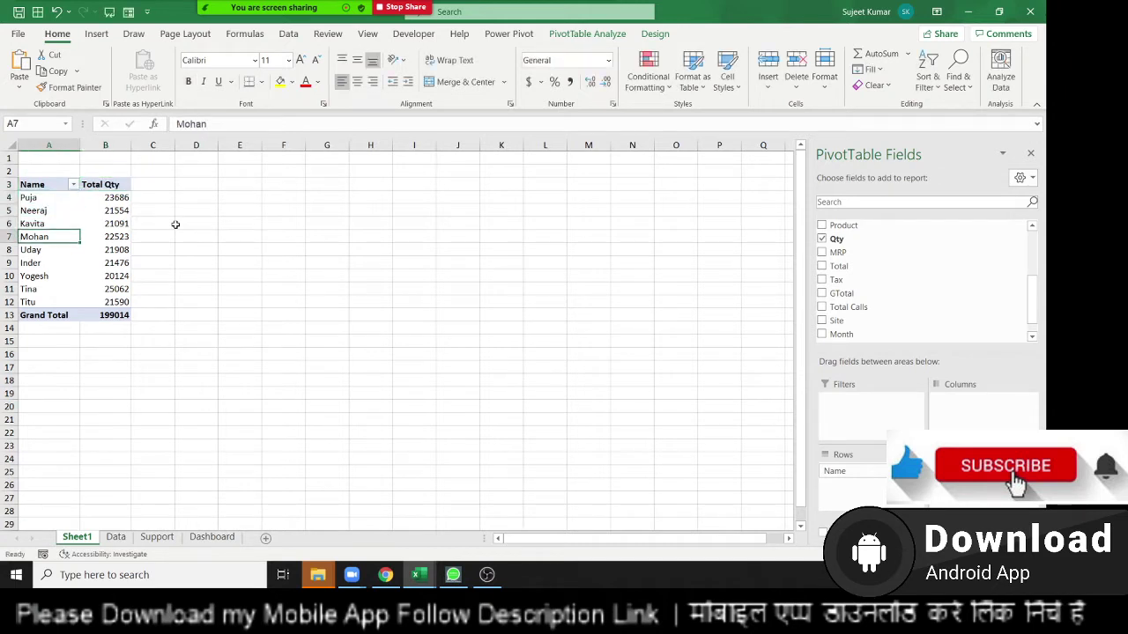
key("Down")
key("Down")
key("Down")
key("Up")
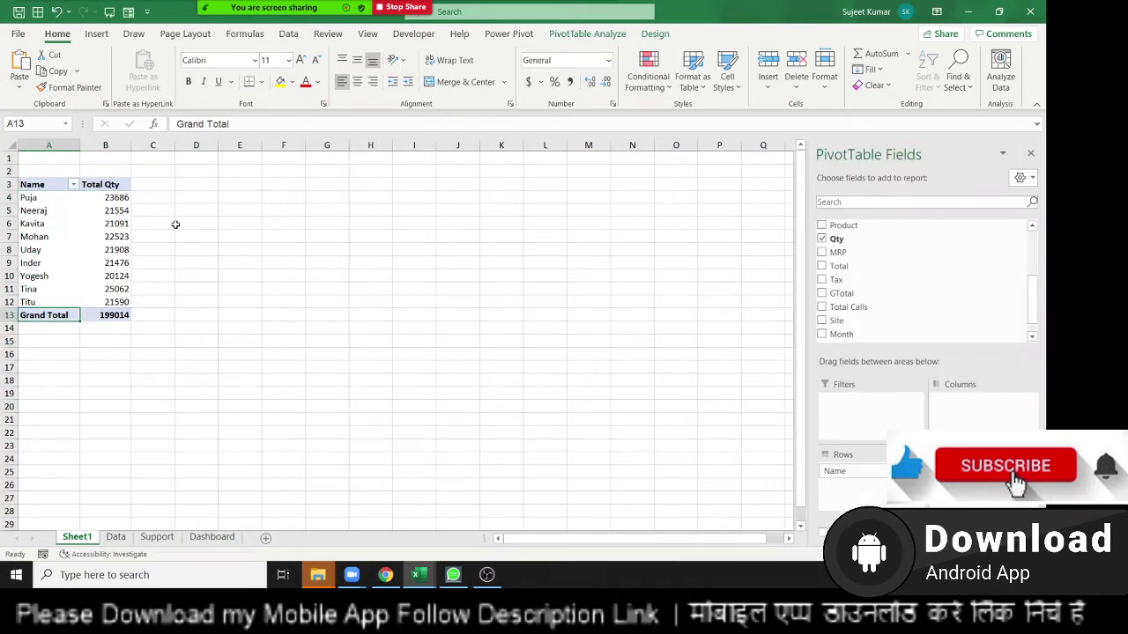
key("Up")
key("Up")
key("Up")
key("Up")
key("Up")
key("Up")
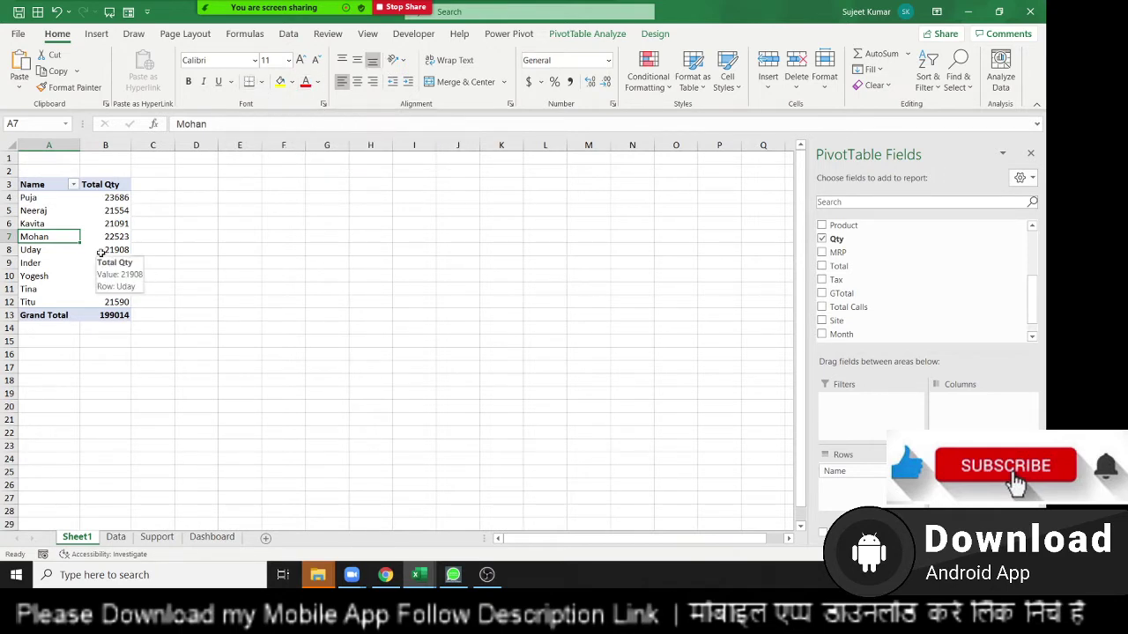
left_click(115, 536)
left_click(283, 275)
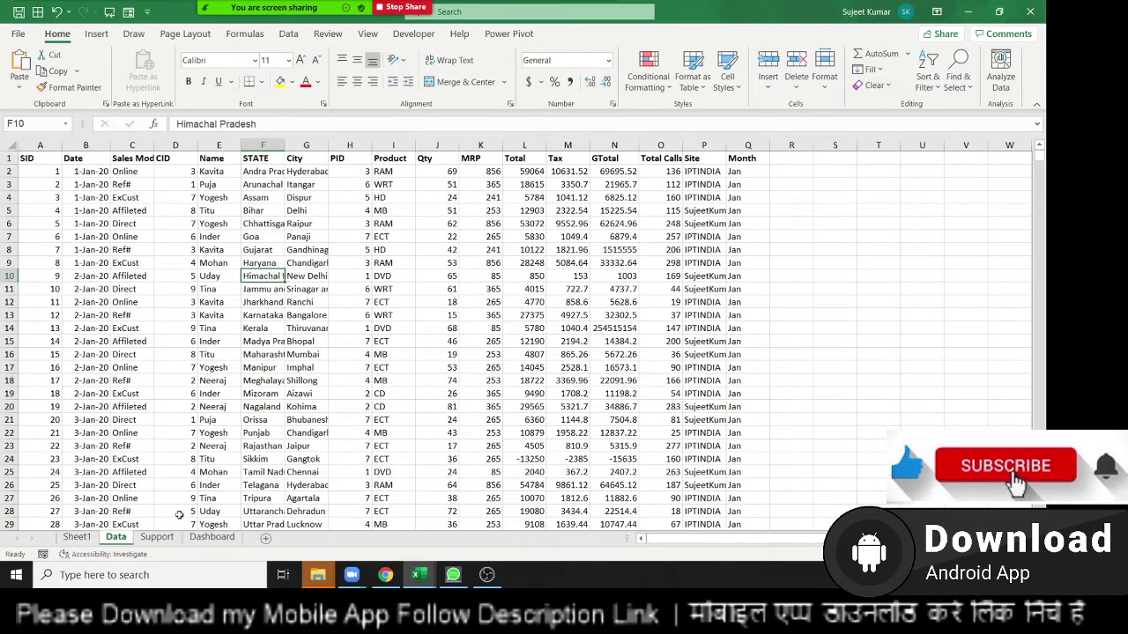
left_click(76, 536)
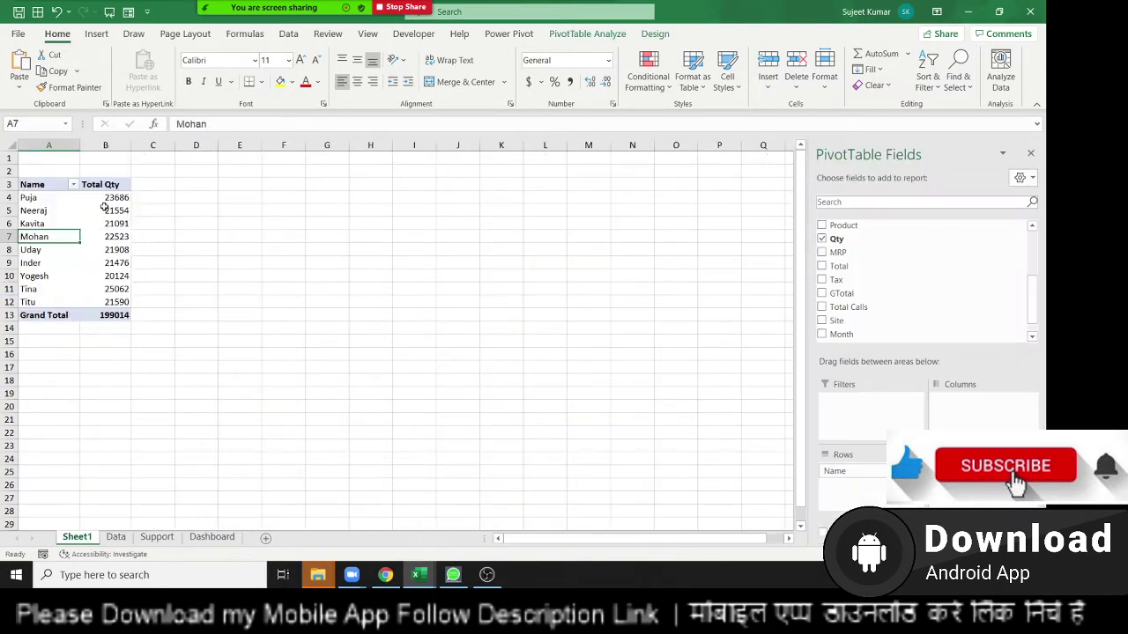
Select the salesperson rows and their quantity totals to review them
left_click_drag(102, 208, 27, 298)
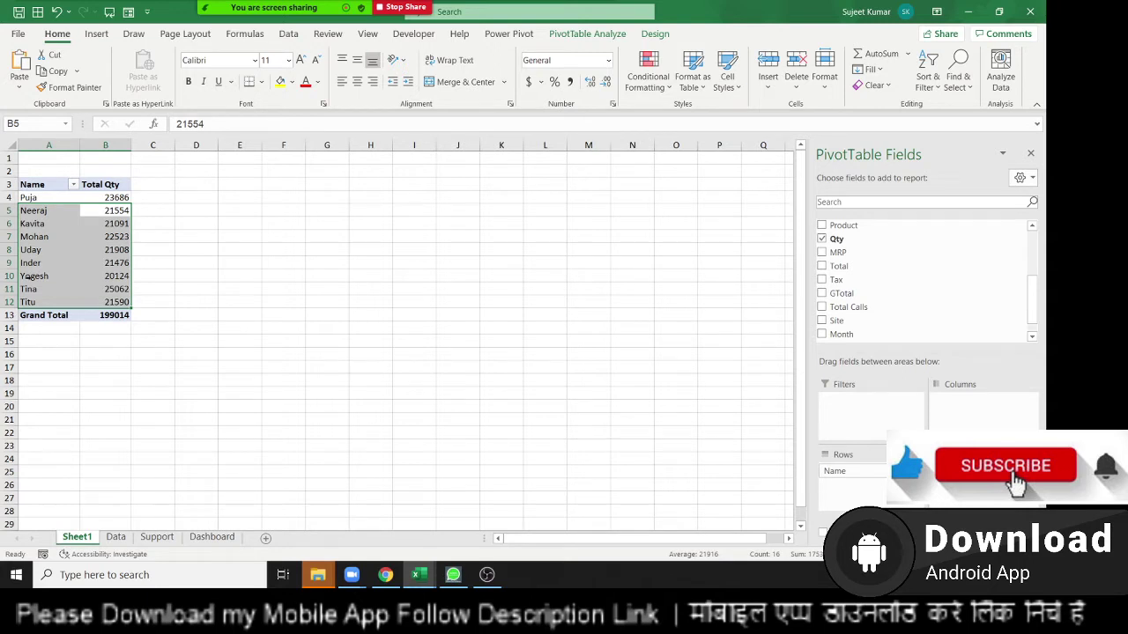
left_click(97, 236)
left_click(106, 249)
left_click(102, 272)
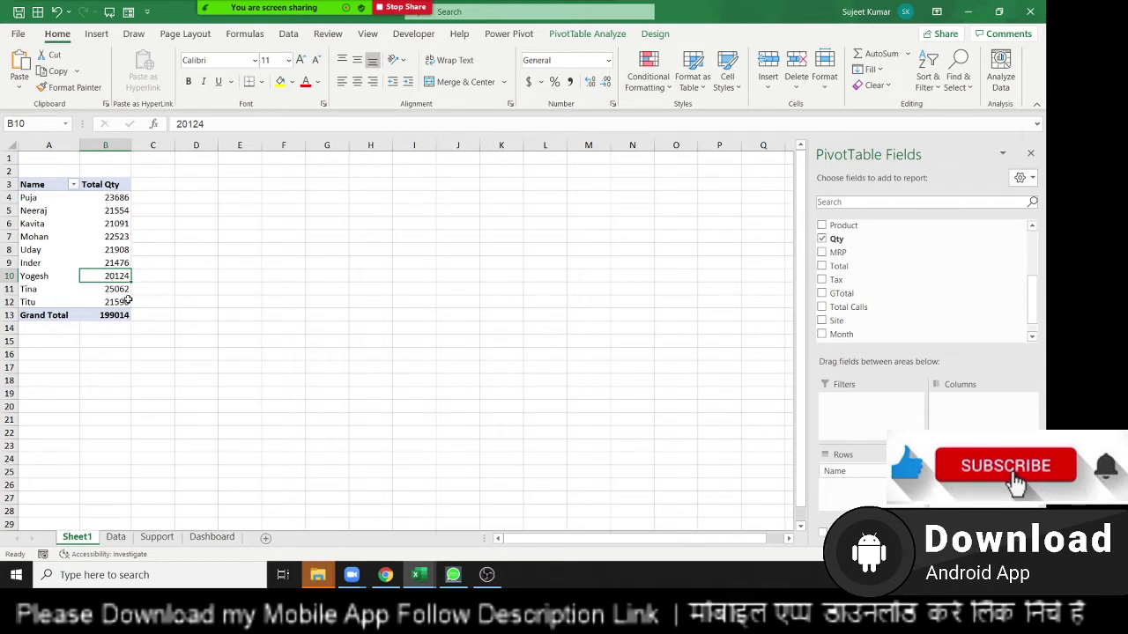
mouse_move(127, 301)
left_mouse_down()
mouse_move(115, 204)
mouse_move(60, 201)
left_mouse_up()
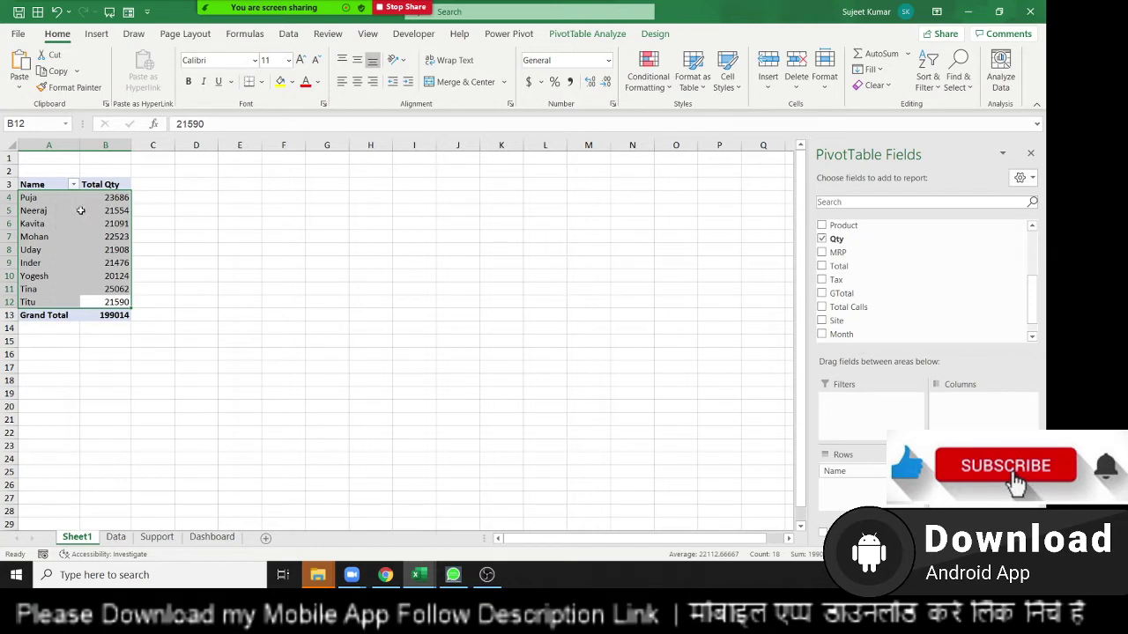
left_click_drag(74, 199, 103, 290)
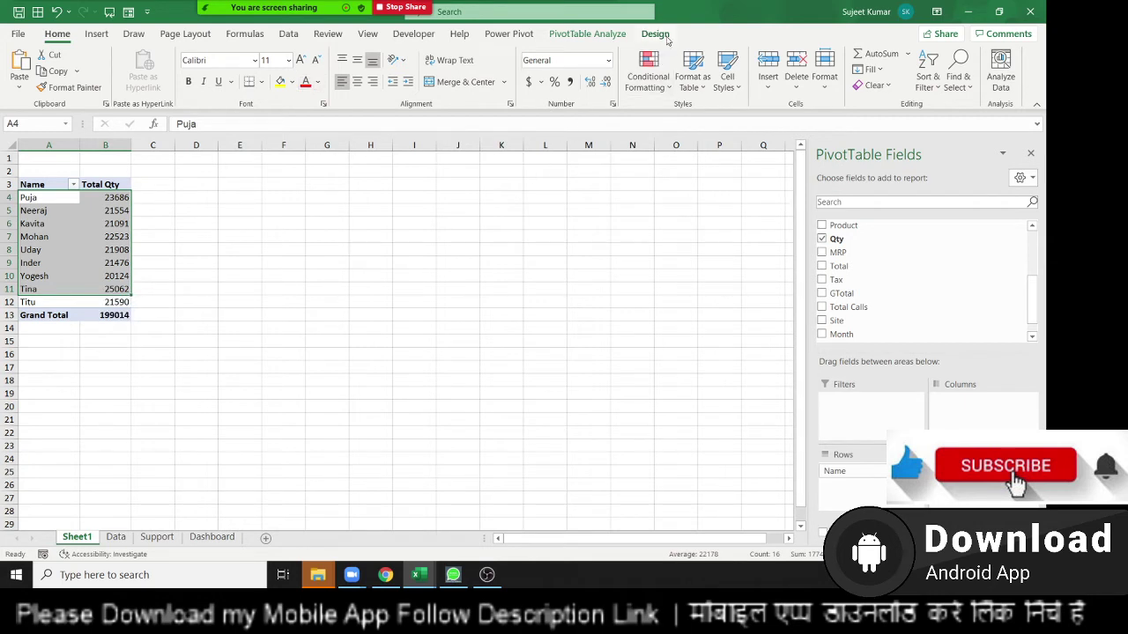
left_click(294, 266)
left_click(50, 278)
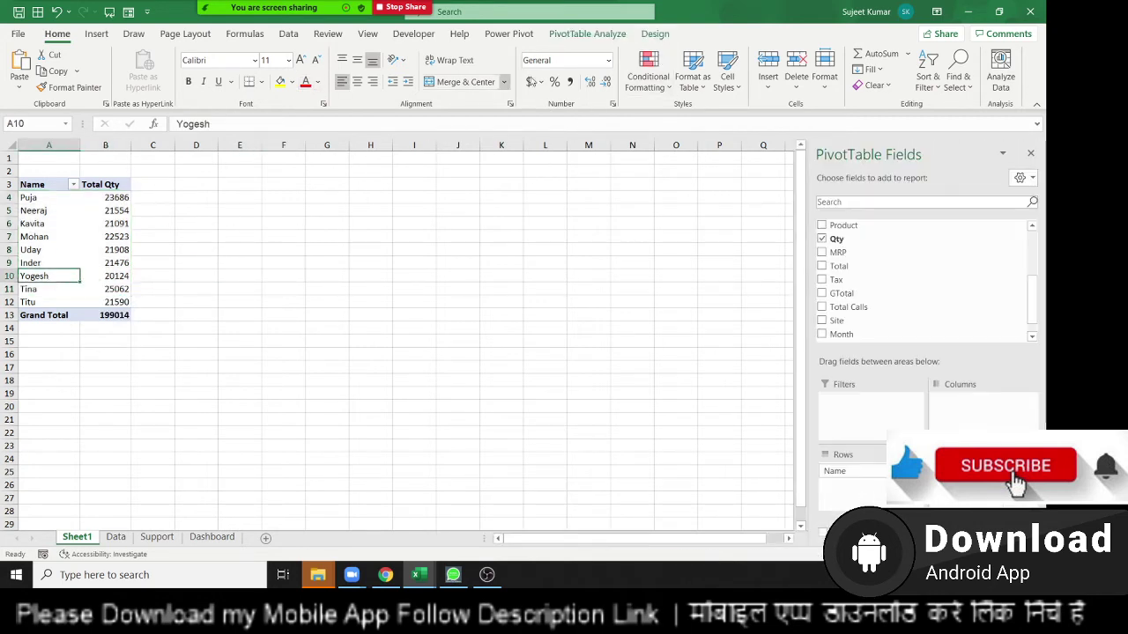
Apply the green Dark PivotTable style to the salesperson quantity pivot table
left_click(643, 35)
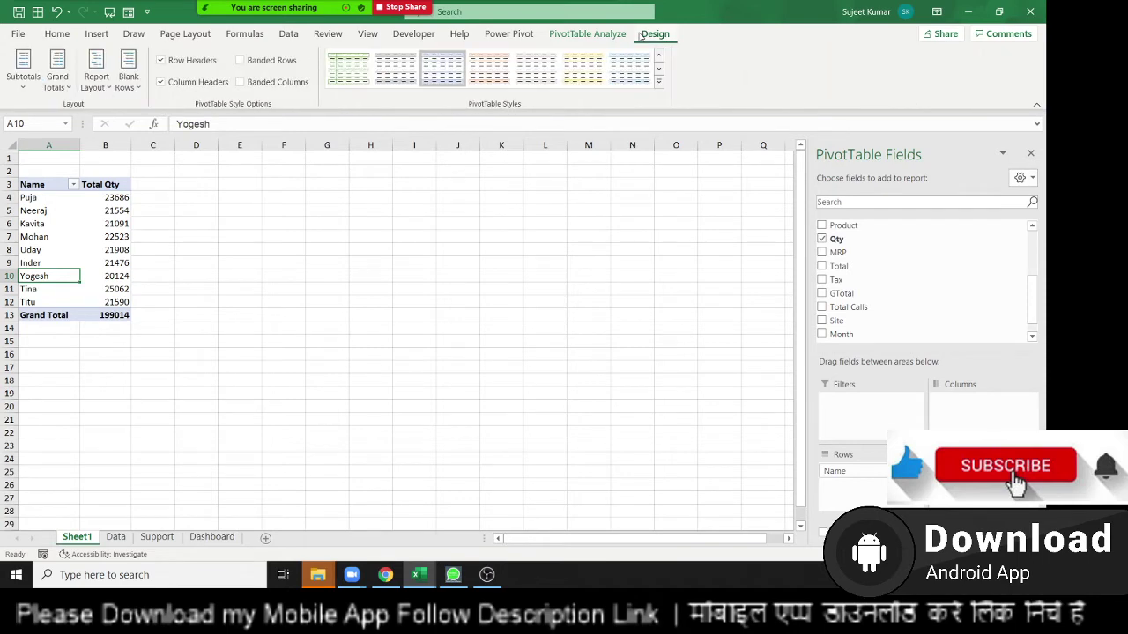
left_click(658, 80)
scroll(498, 361, "down", 3)
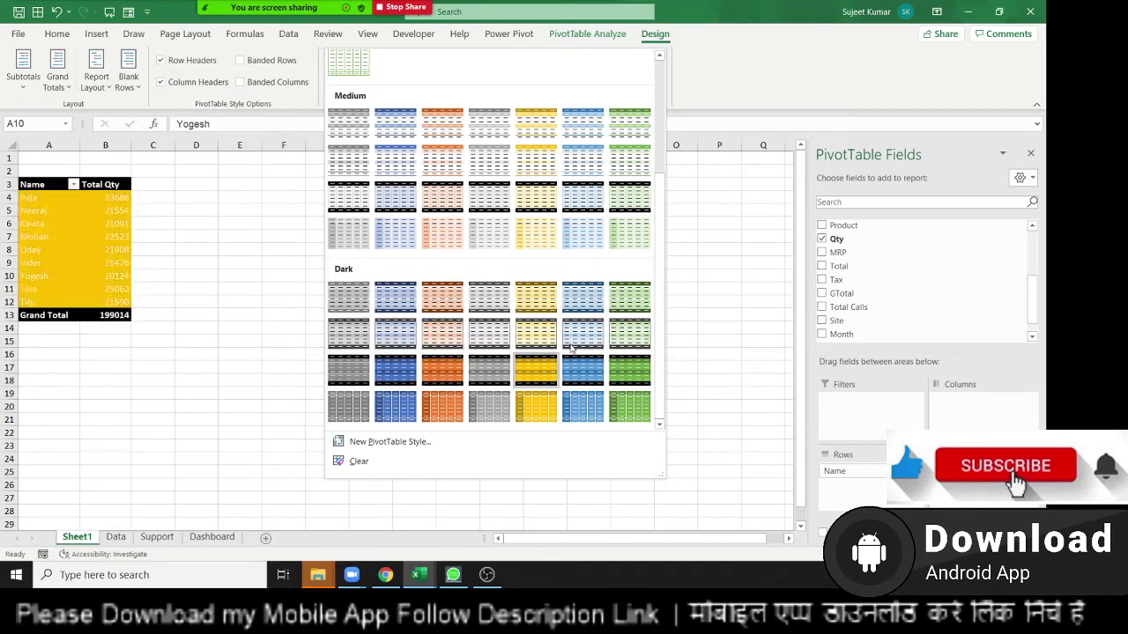
scroll(659, 155, "up", 3)
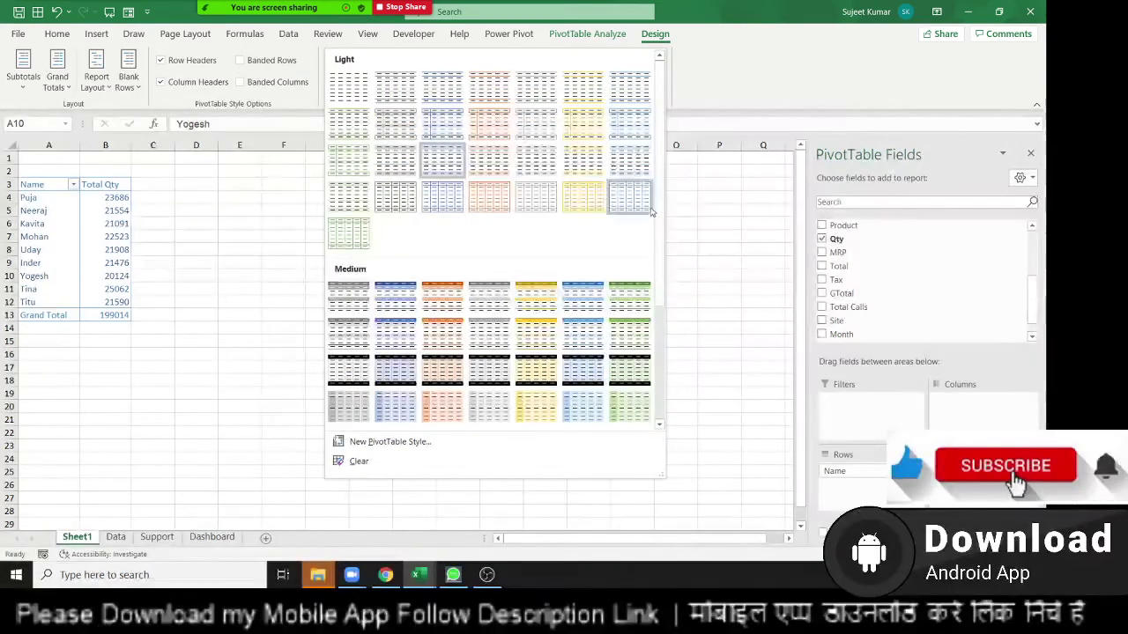
scroll(655, 226, "down", 1)
scroll(665, 279, "down", 3)
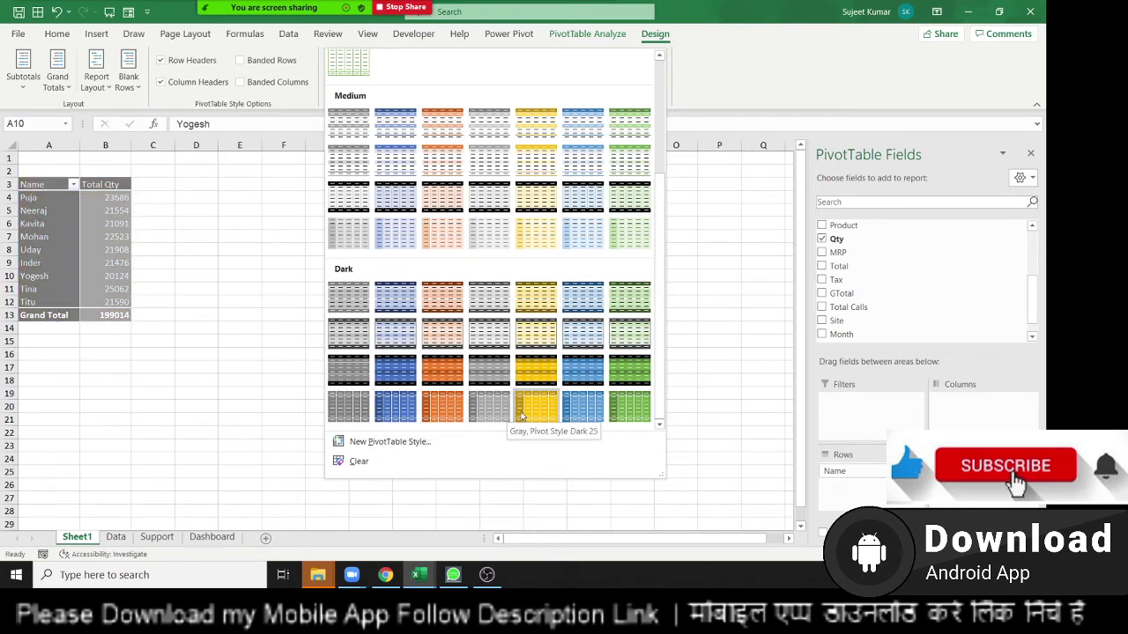
left_click(615, 407)
left_click(196, 409)
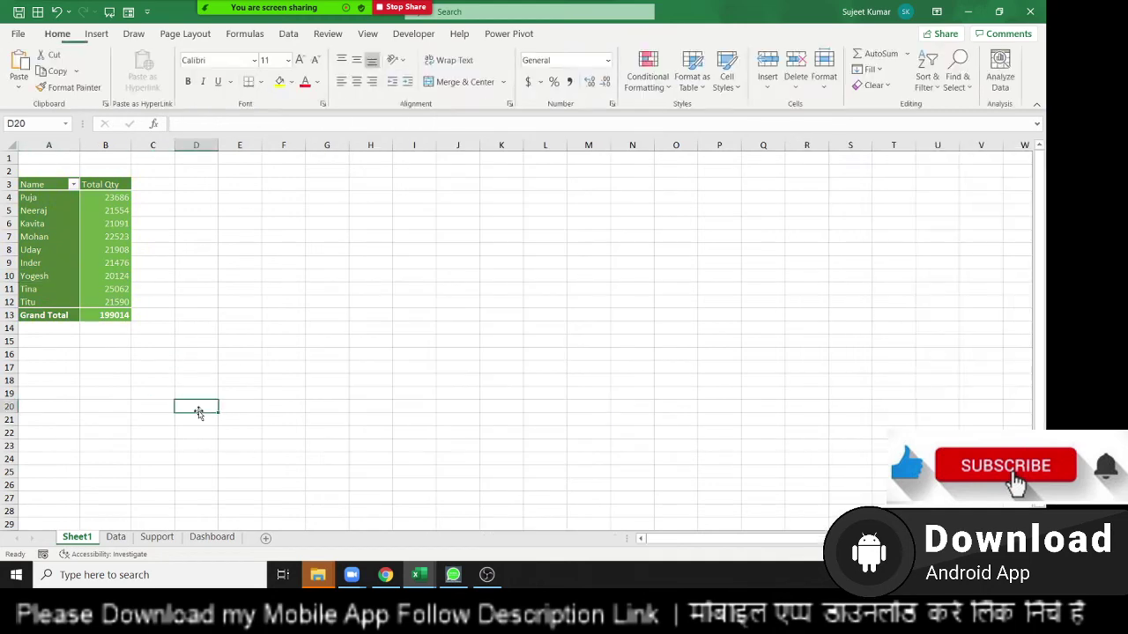
left_click(109, 261)
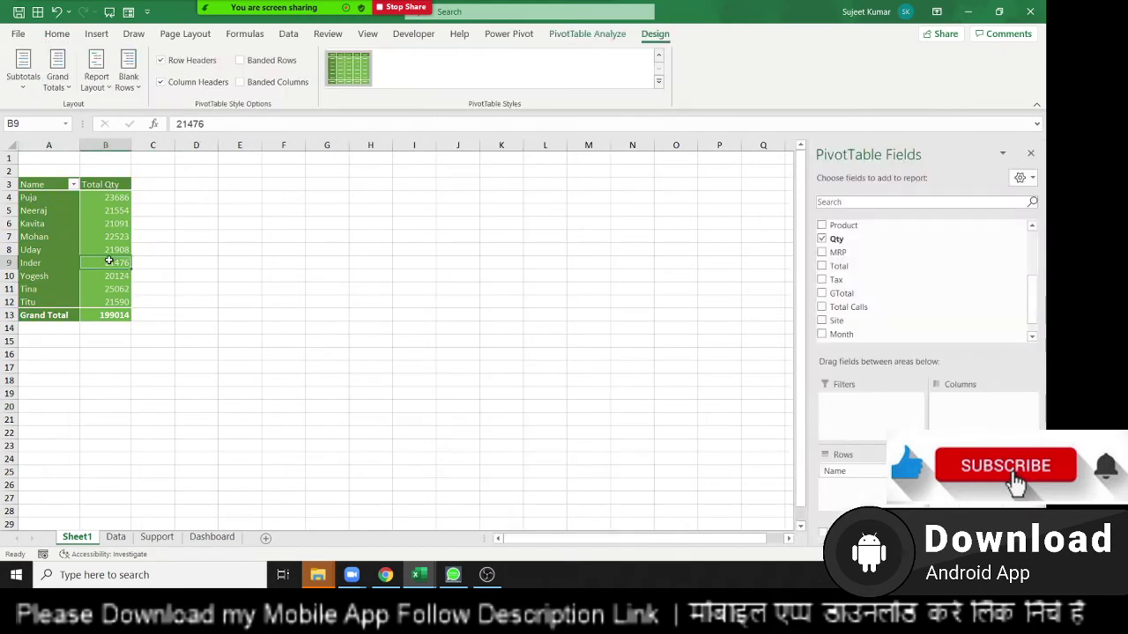
Insert a Clustered Column PivotChart of Total Qty, moved beside the table and enlarged
left_click(585, 41)
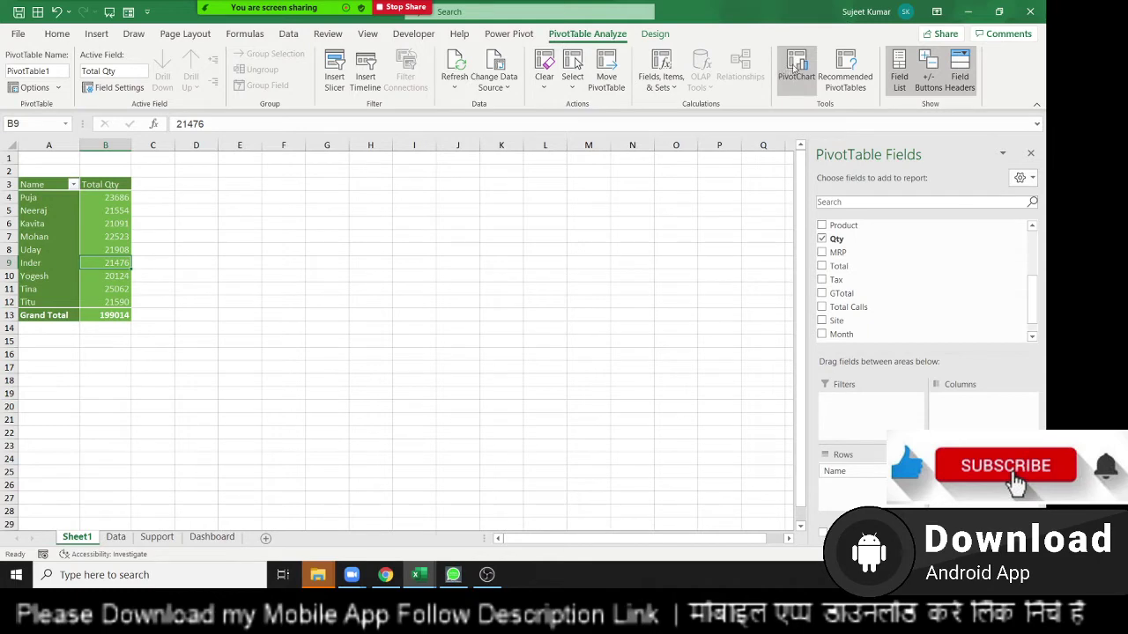
left_click(795, 66)
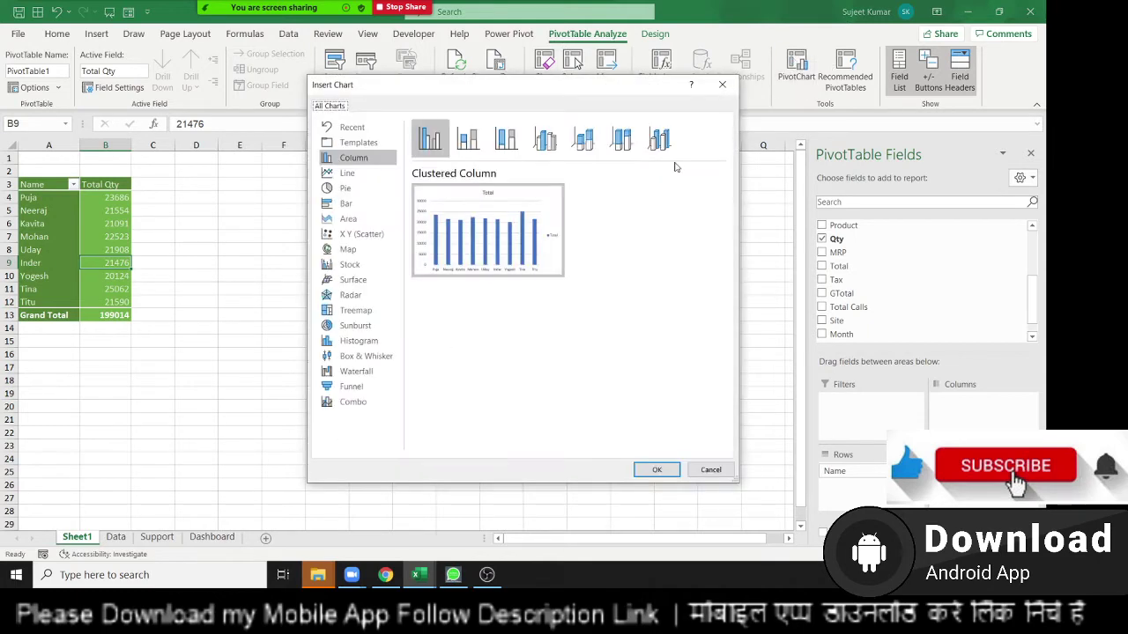
left_click(659, 472)
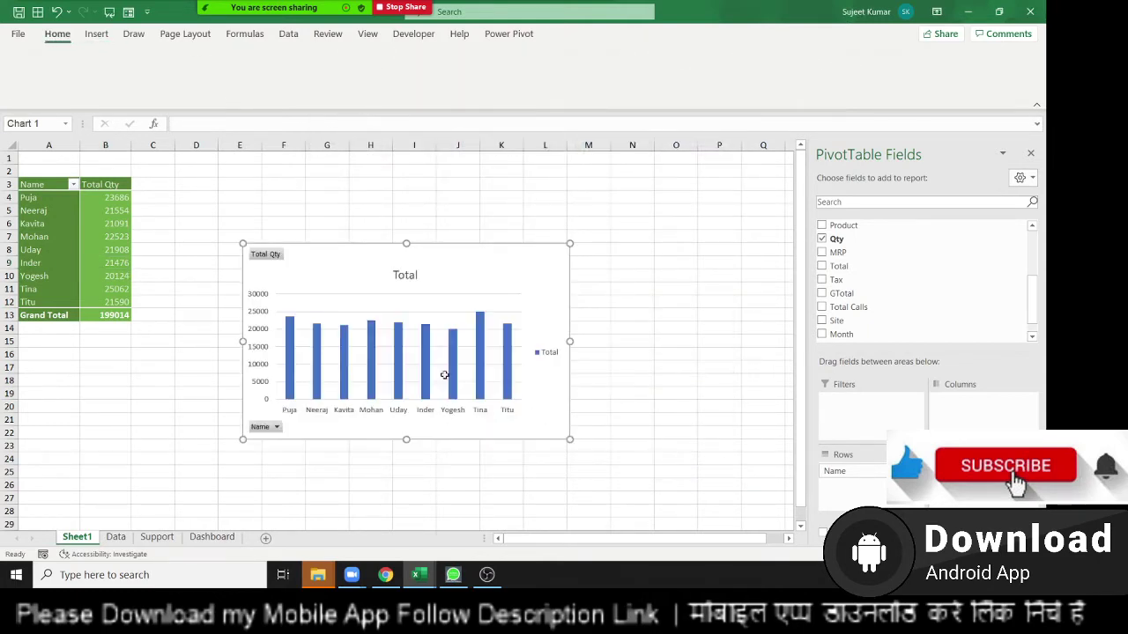
mouse_move(337, 266)
left_mouse_down()
mouse_move(278, 198)
mouse_move(249, 185)
left_mouse_up()
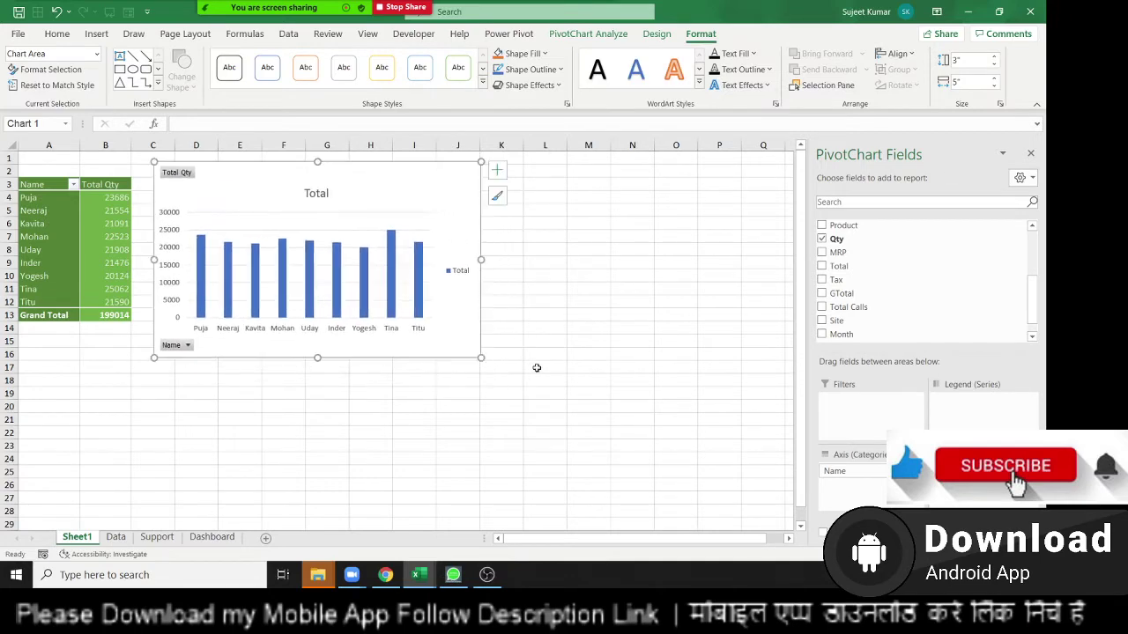
left_click_drag(481, 358, 614, 372)
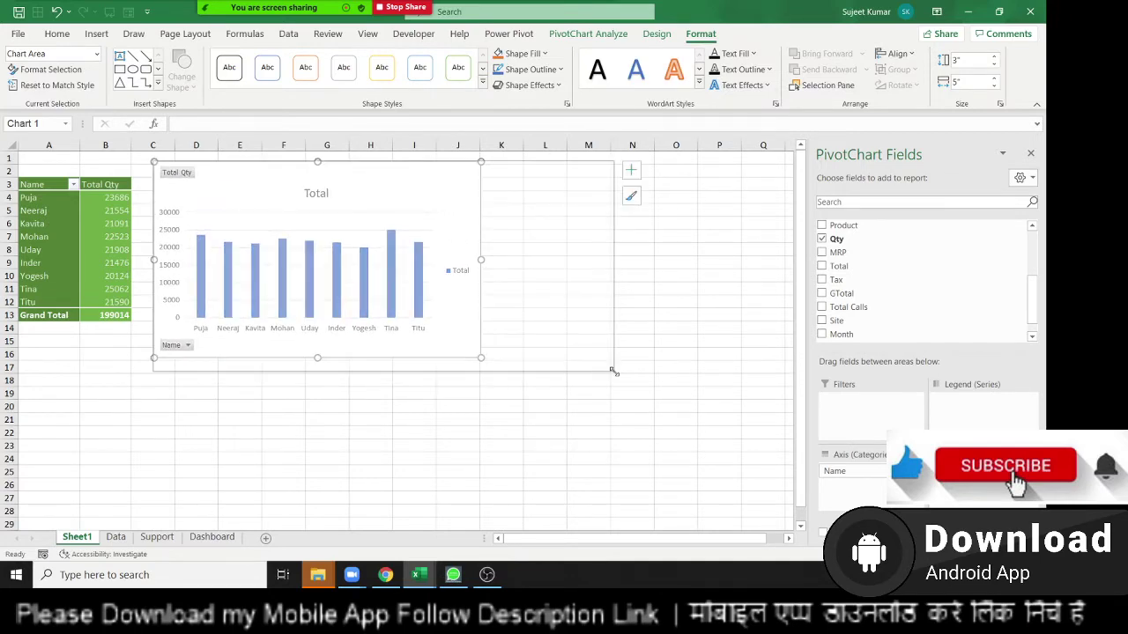
left_click(657, 35)
left_click(686, 225)
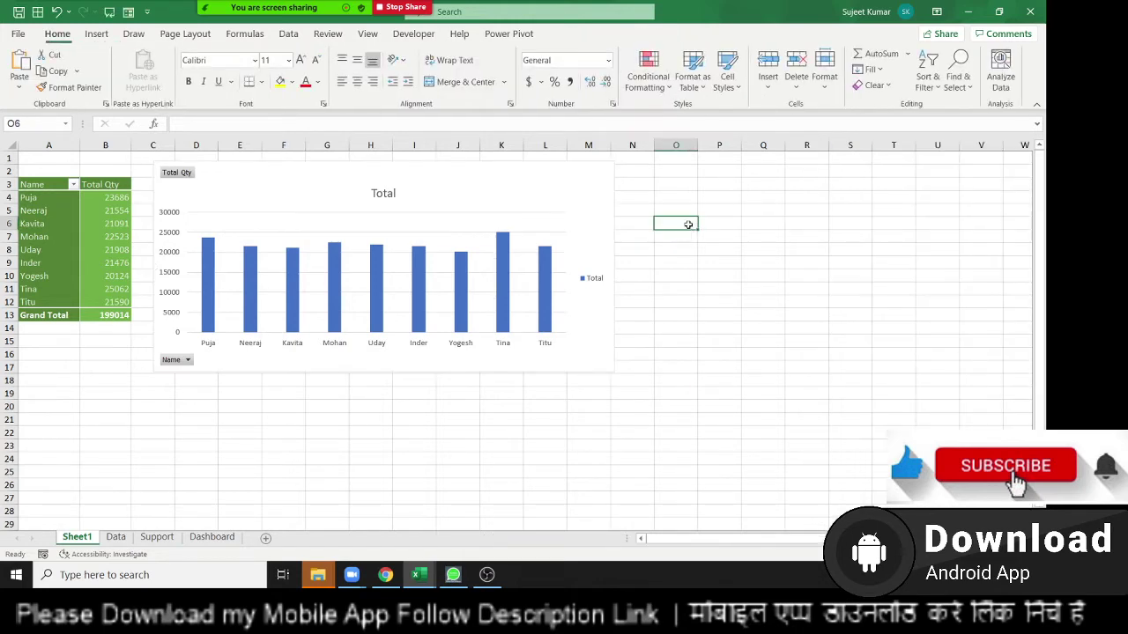
left_click(531, 181)
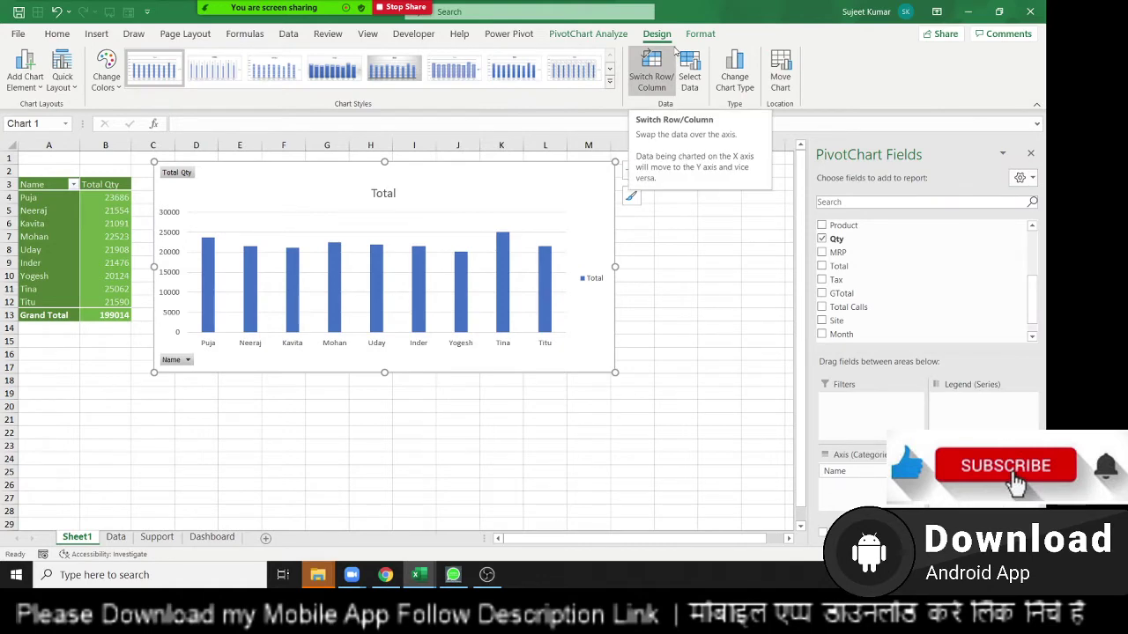
Apply the dark chart style to the Total Qty PivotChart and nudge it slightly
left_click(608, 81)
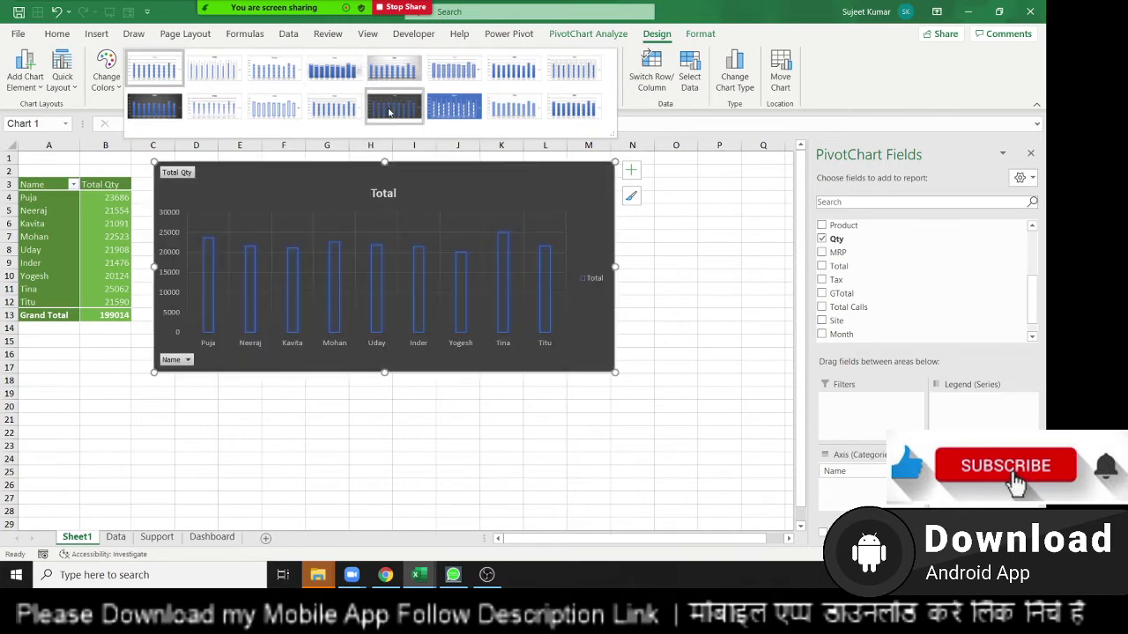
left_click(385, 110)
left_click(289, 391)
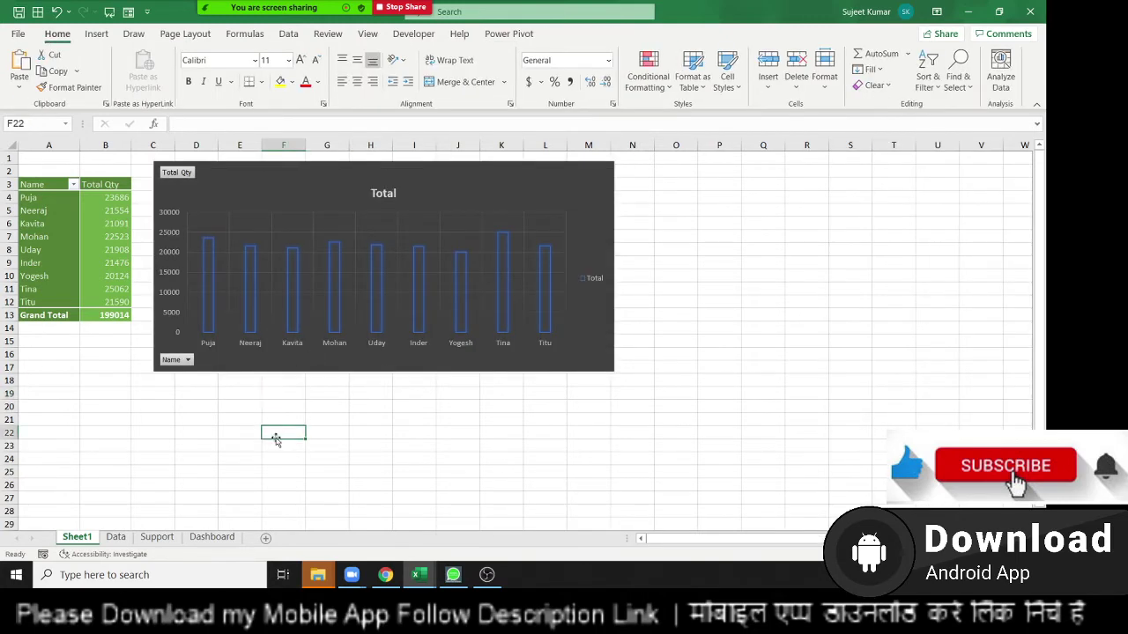
left_click_drag(229, 179, 230, 193)
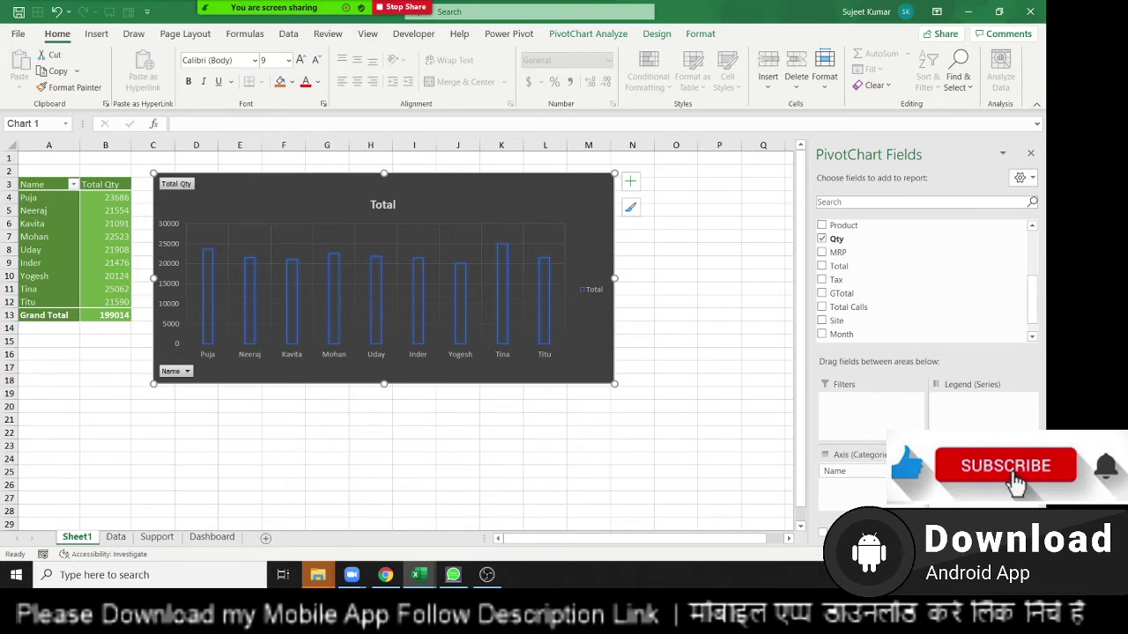
right_click(83, 527)
right_click(83, 535)
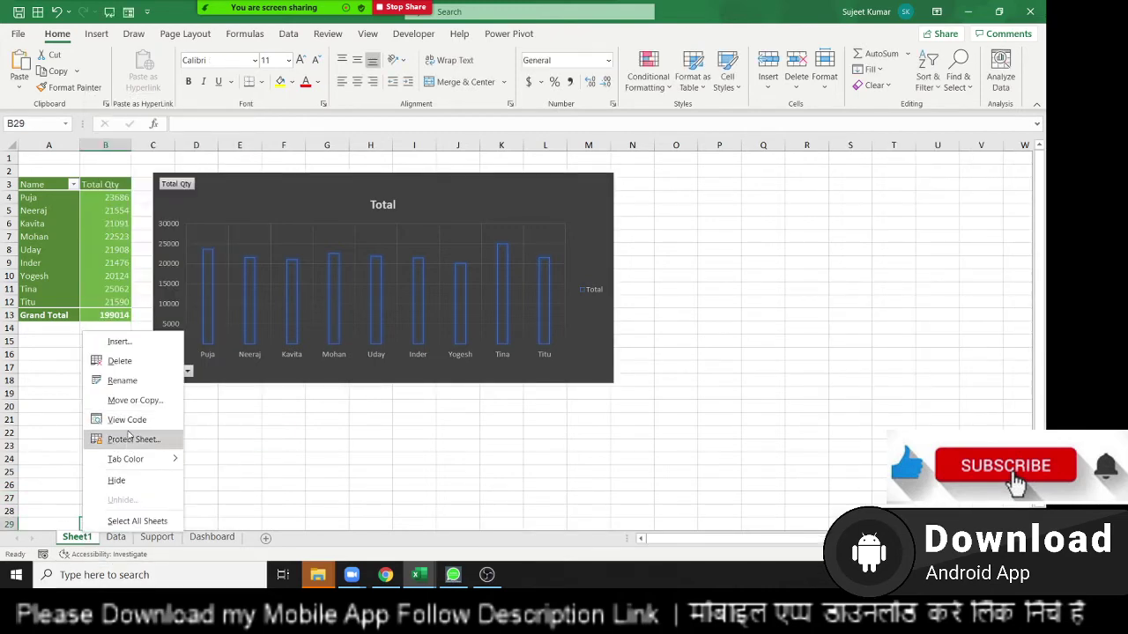
left_click(130, 401)
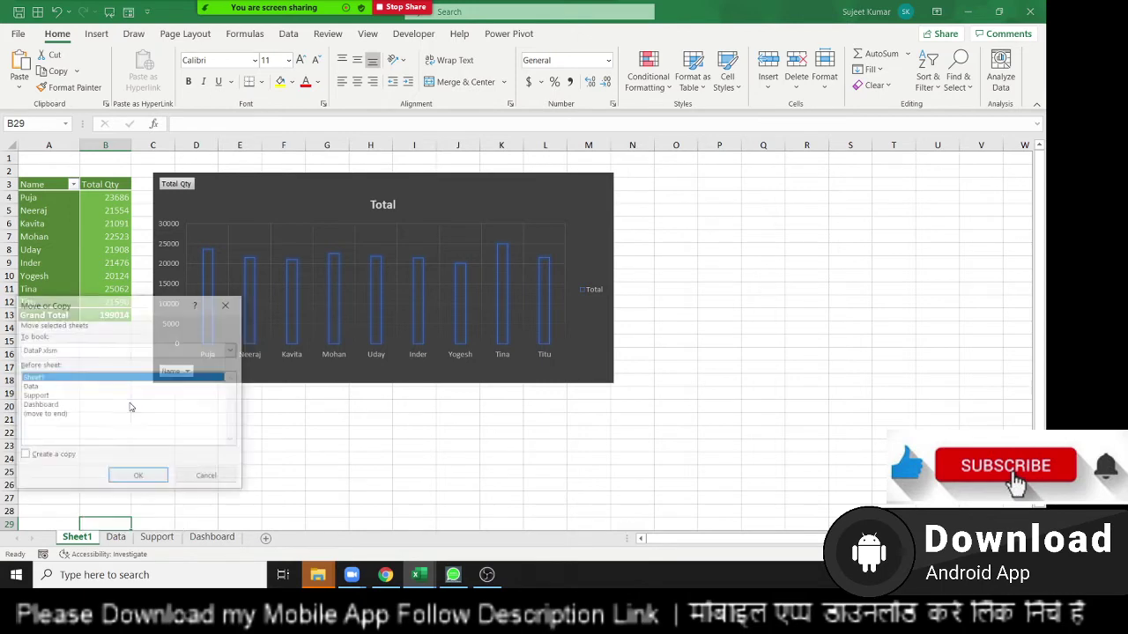
left_click(58, 457)
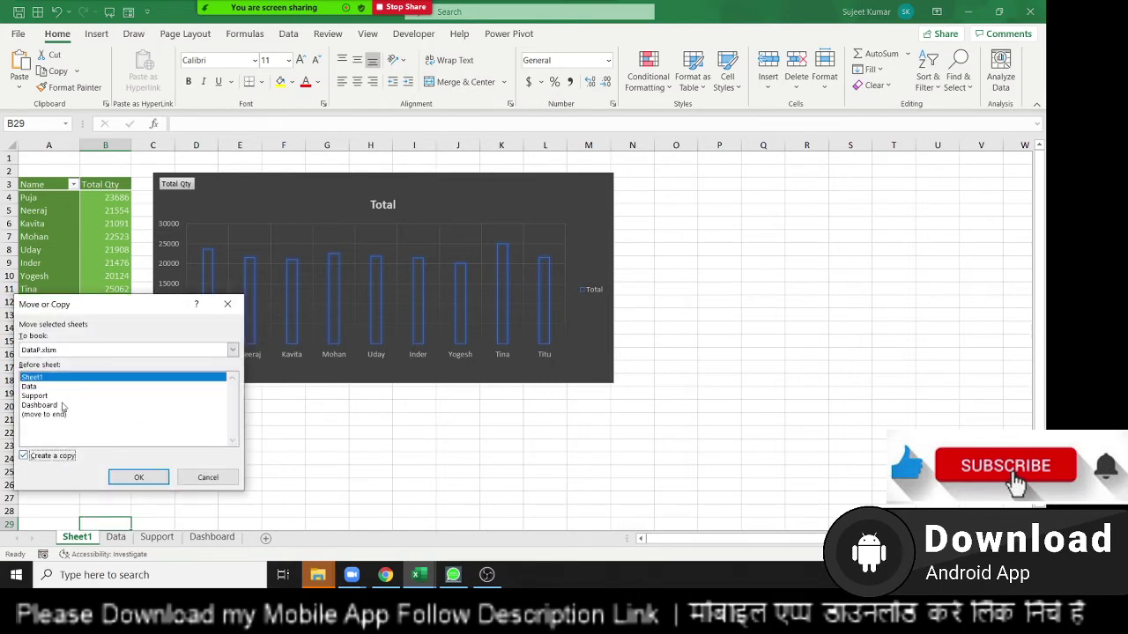
left_click(62, 350)
left_click(57, 365)
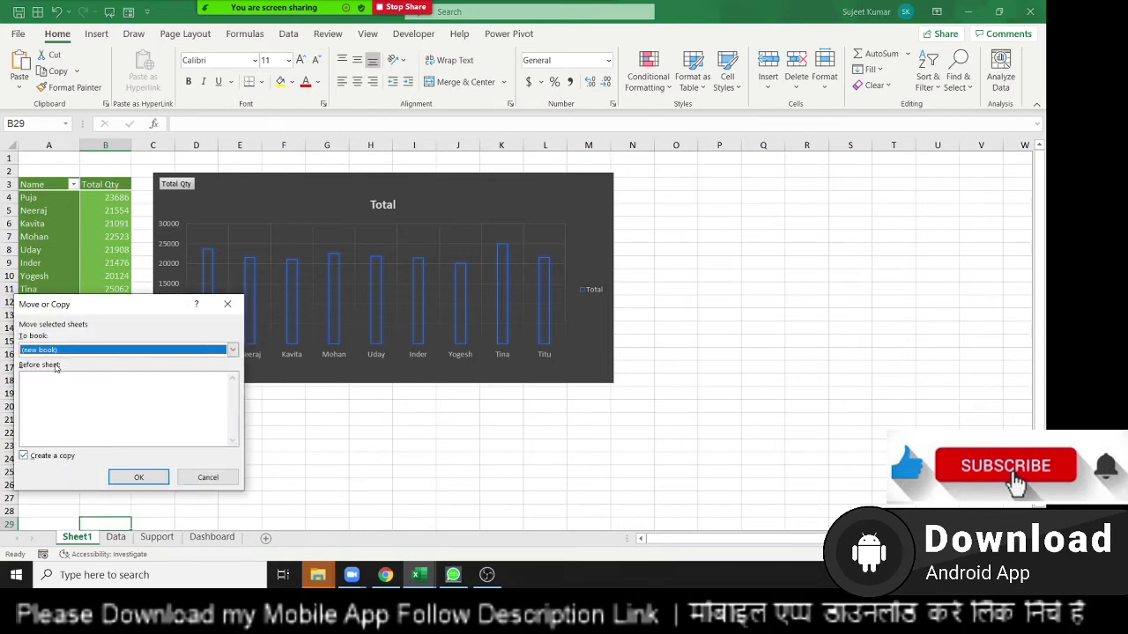
left_click(134, 479)
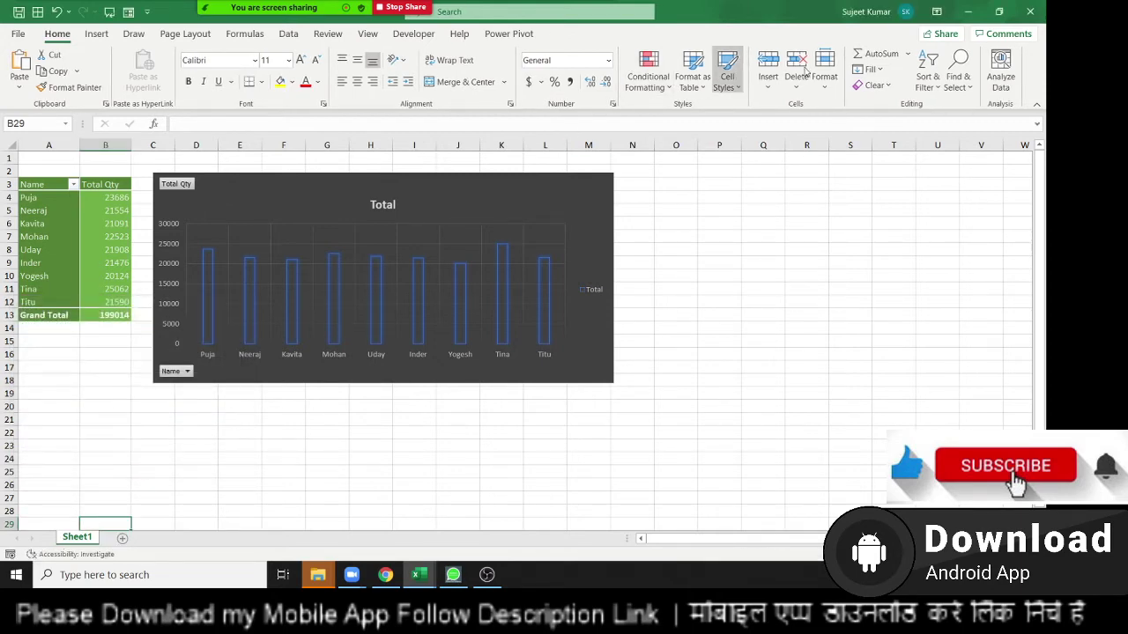
left_click(1003, 10)
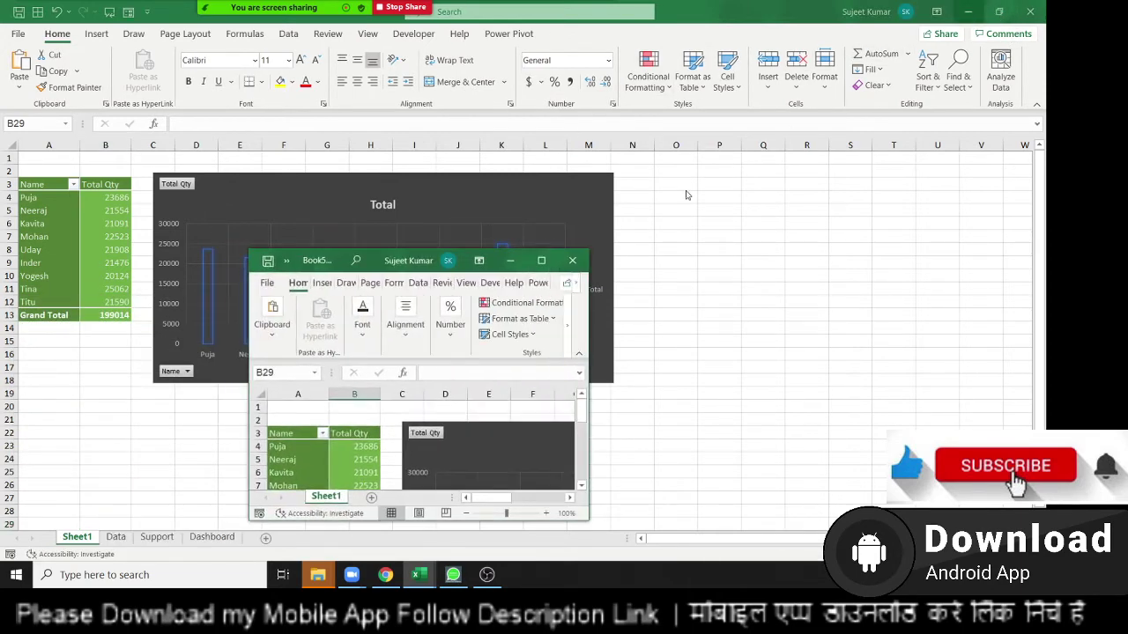
left_click(543, 261)
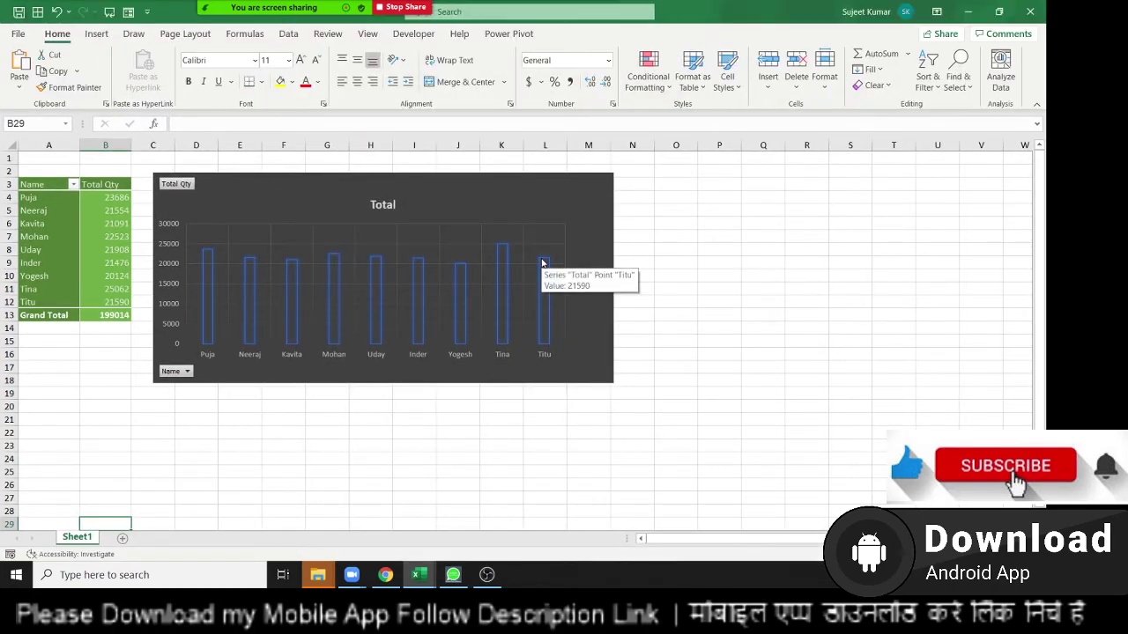
left_click(66, 246)
left_click(93, 250)
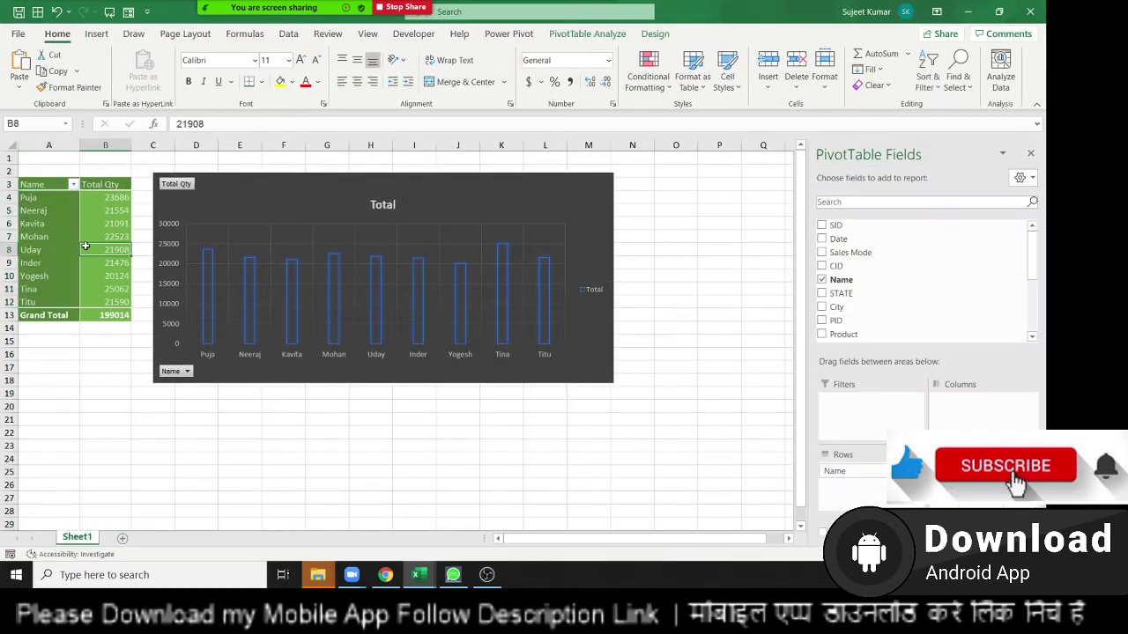
left_click(1031, 10)
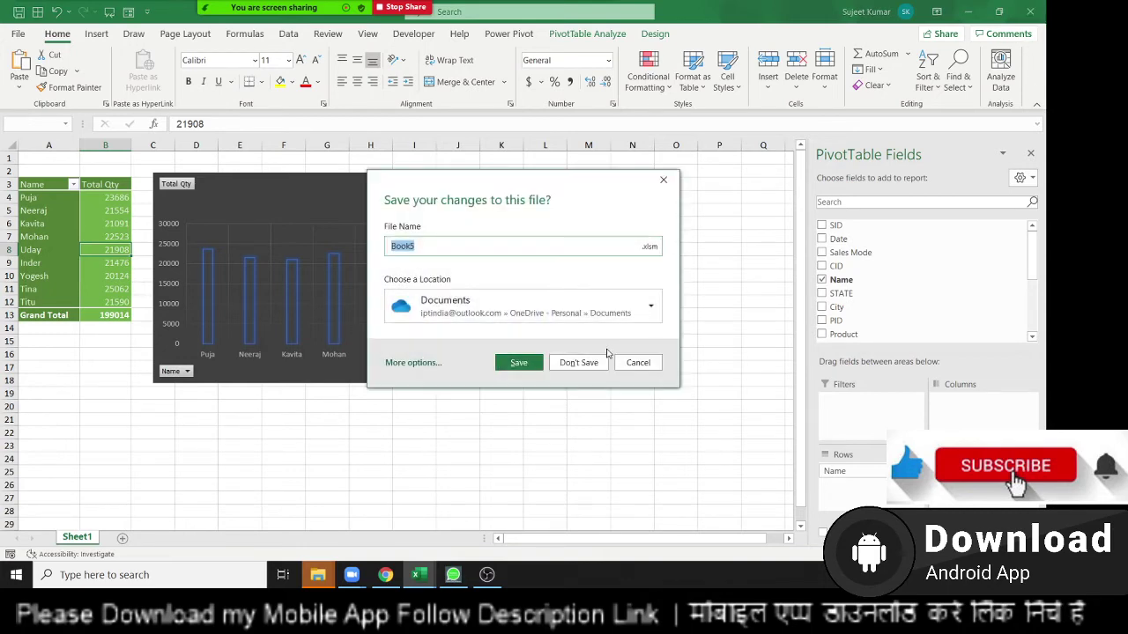
left_click(594, 363)
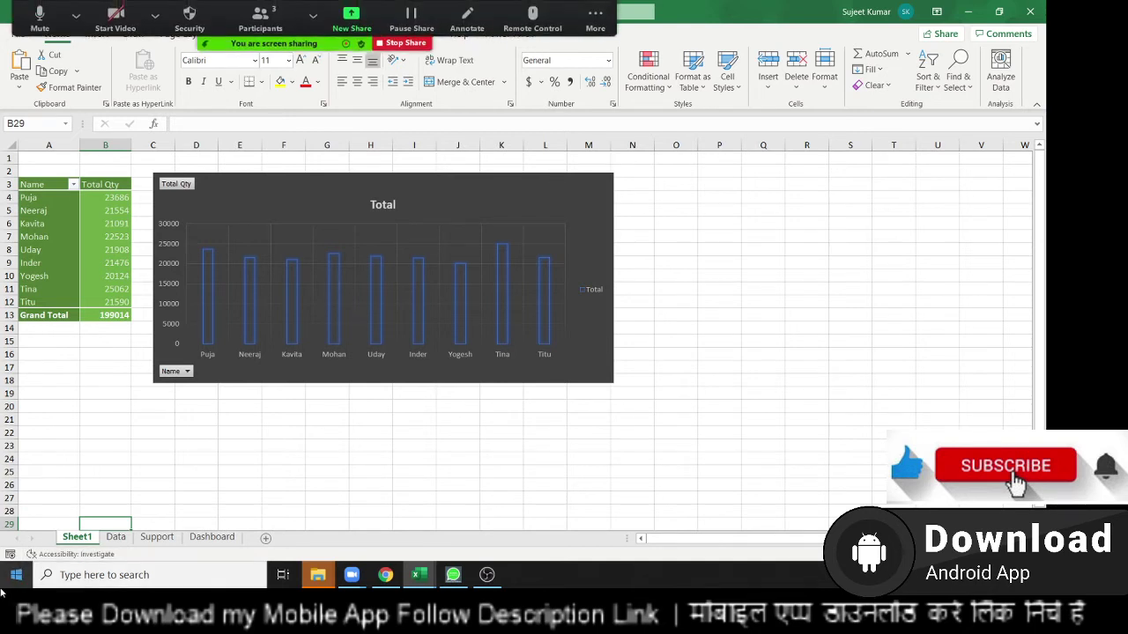
Go to the Data sheet, review the City and Product columns, then return to A1
left_click(116, 537)
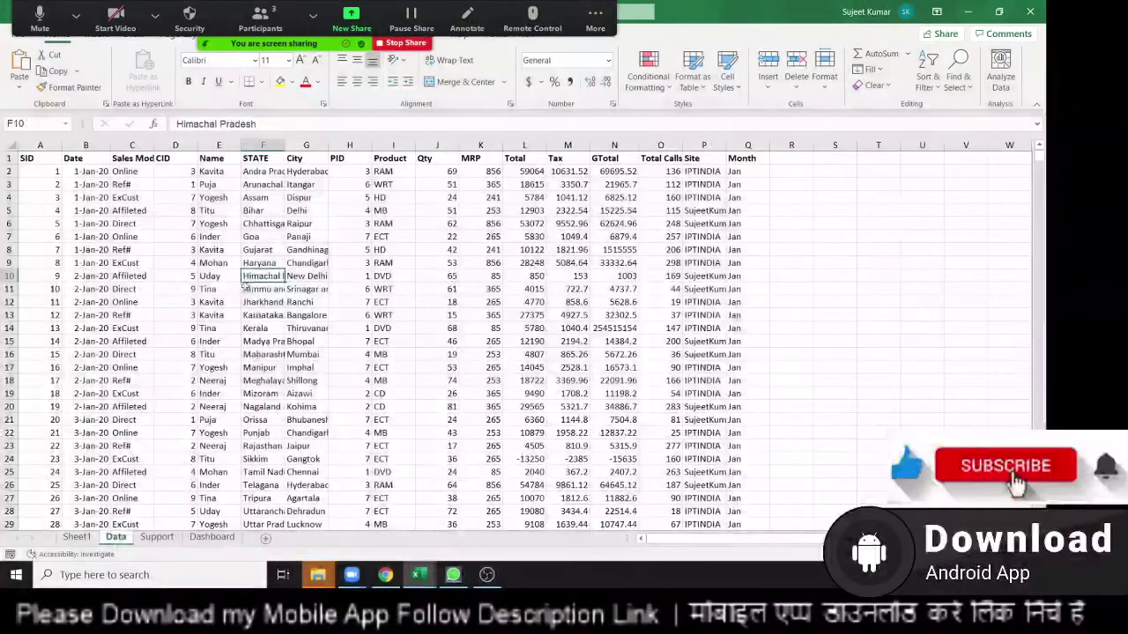
left_click(306, 146)
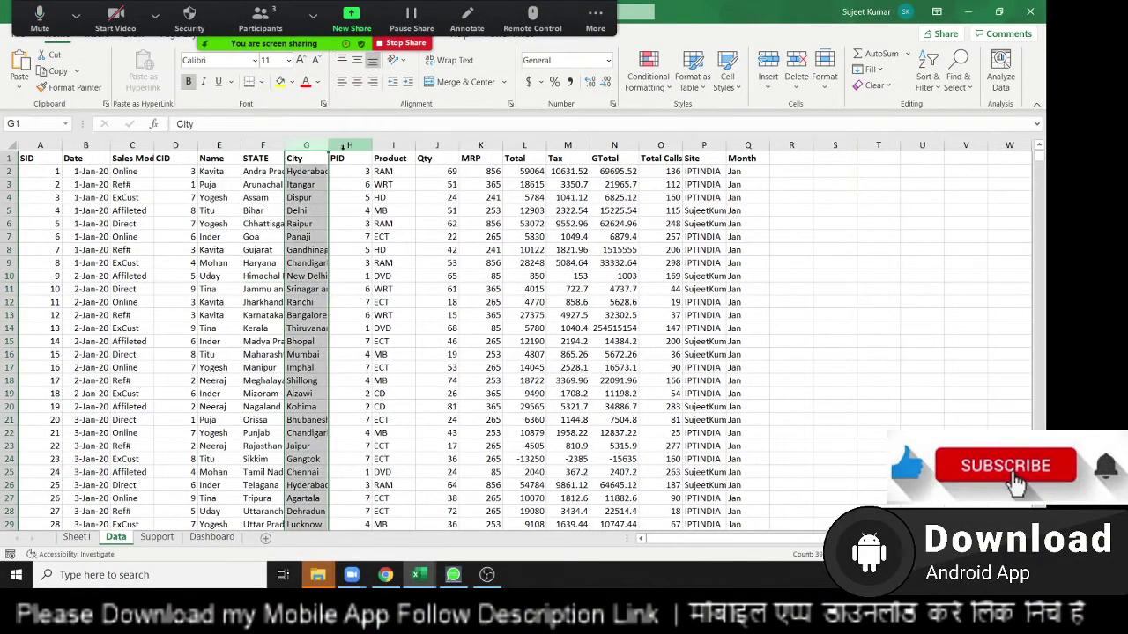
left_click(382, 144)
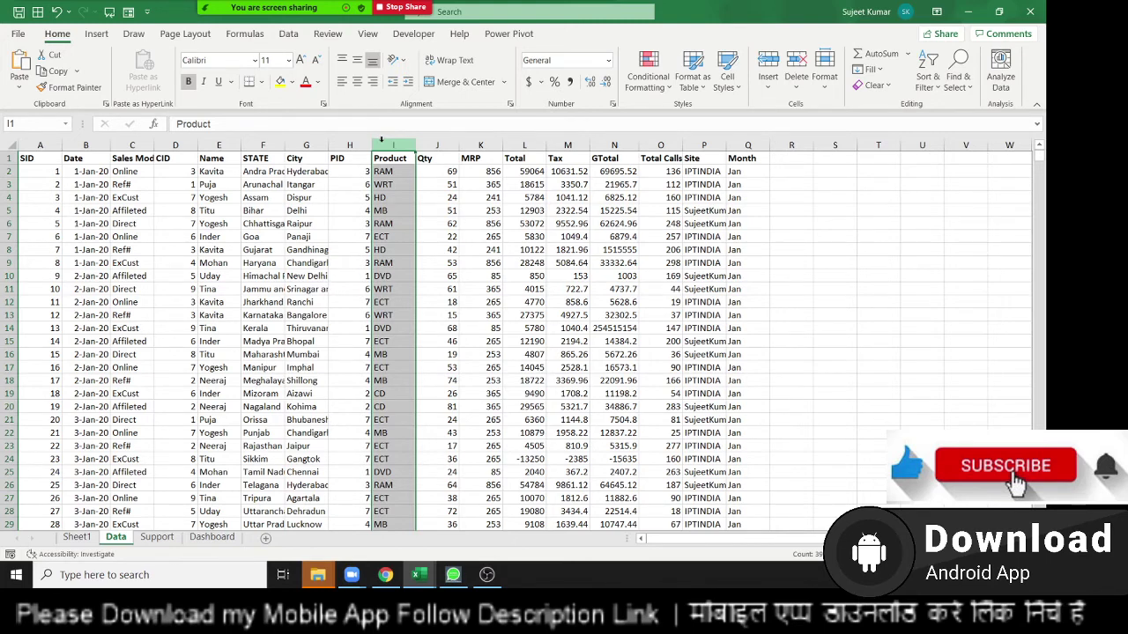
key("Down")
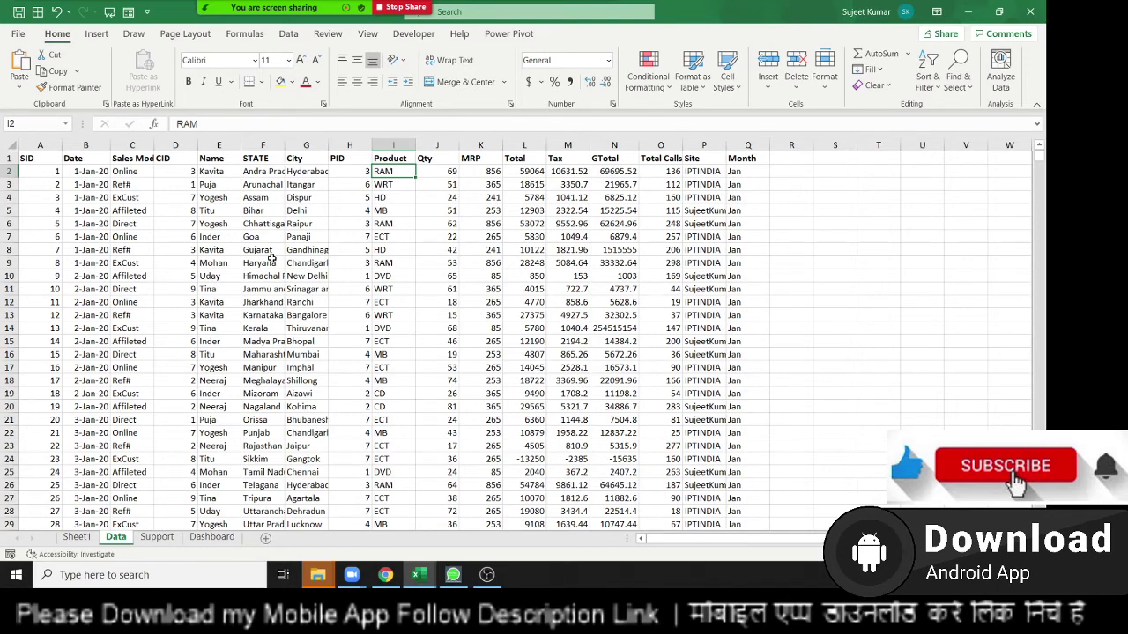
left_click(47, 163)
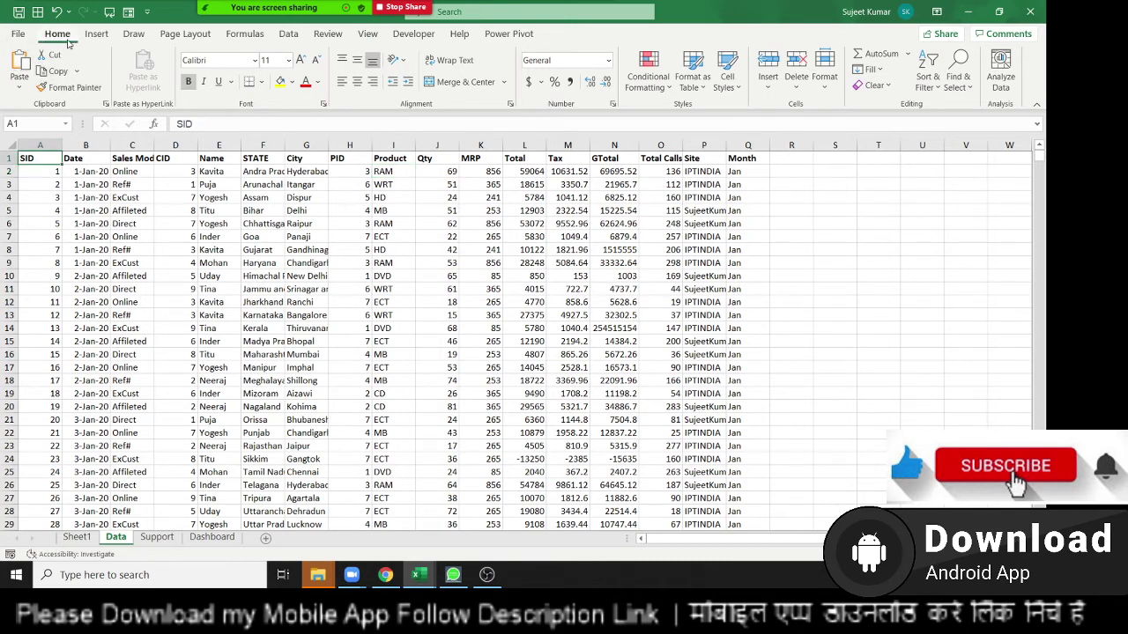
Create a second PivotTable from the Data range on a new worksheet, Sheet2
left_click(96, 34)
left_click(20, 78)
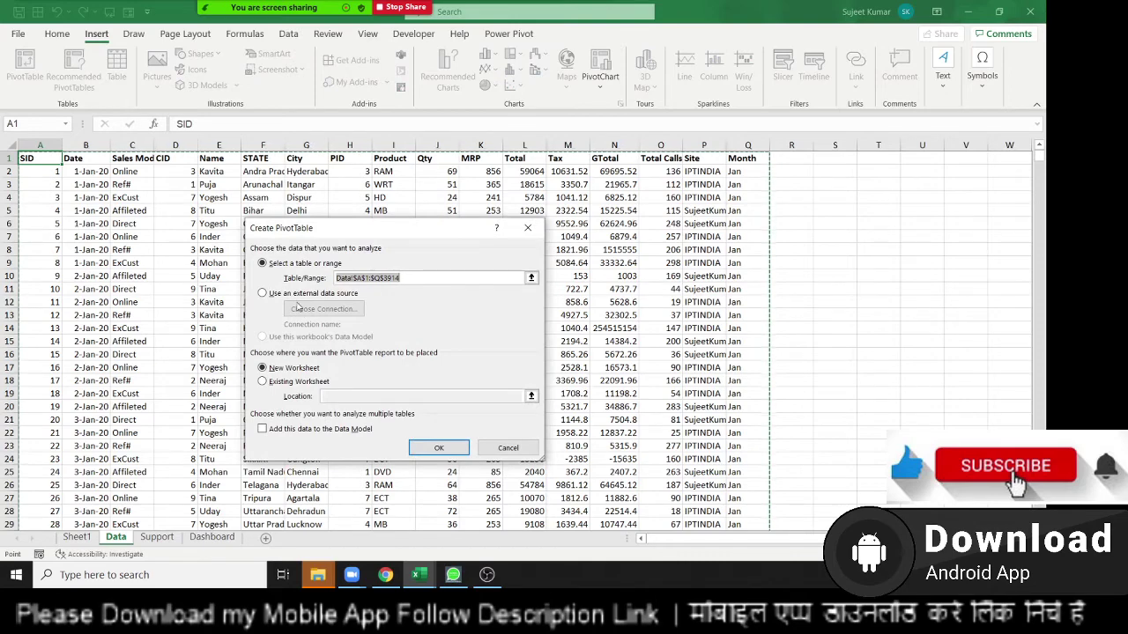
left_click(438, 448)
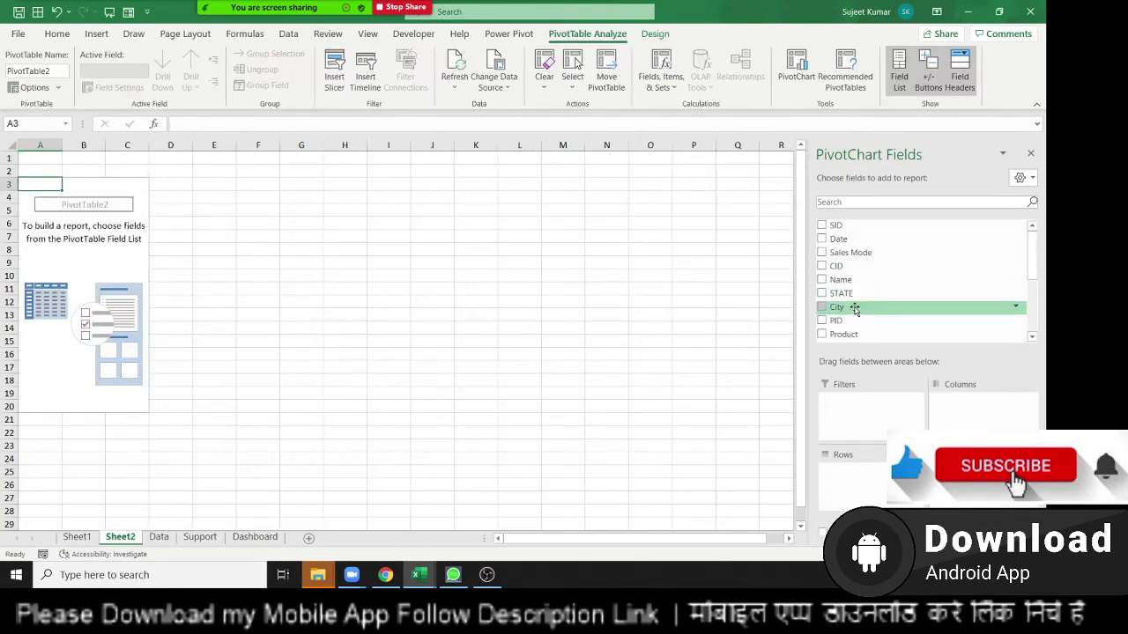
Put City in the pivot rows and Product across the columns, summing Qty
scroll(851, 267, "down", 2)
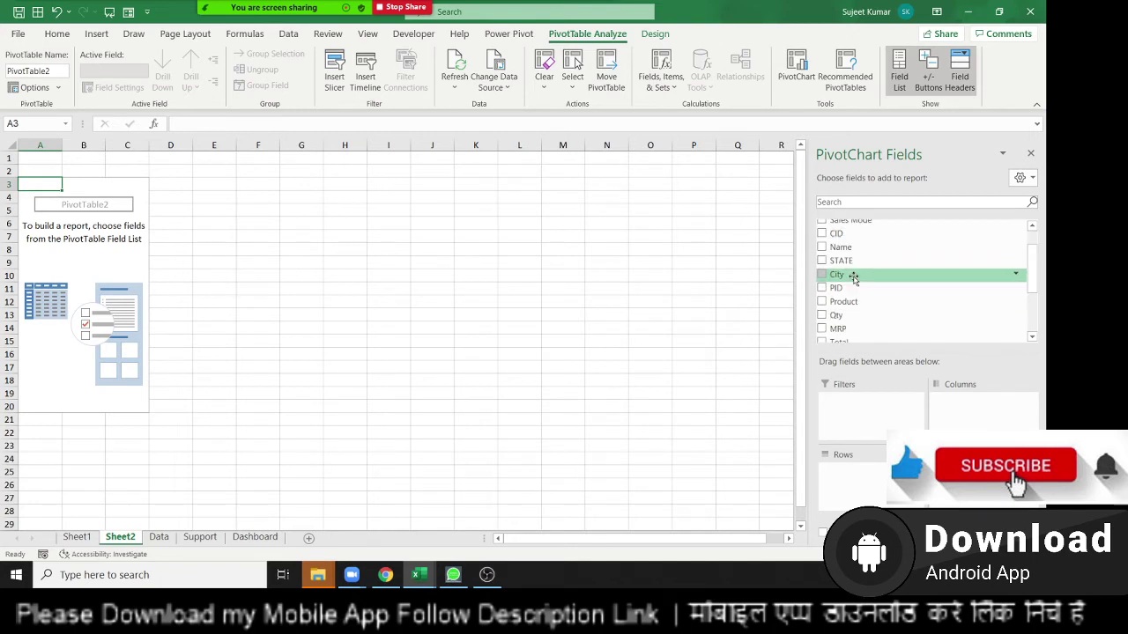
scroll(855, 282, "down", 2)
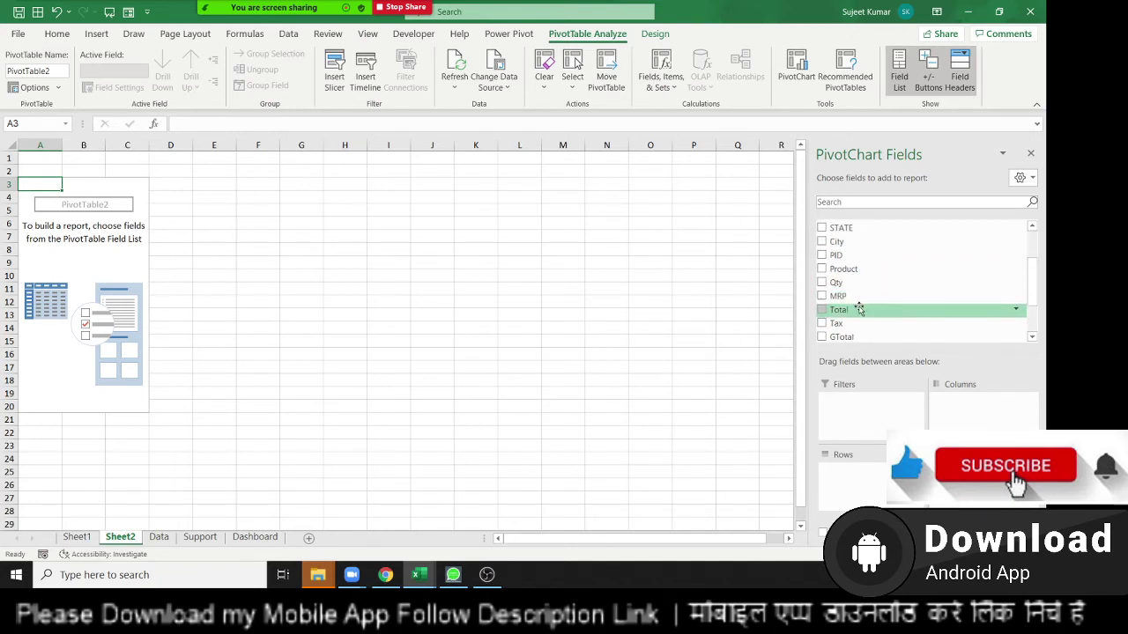
scroll(855, 276, "down", 1)
scroll(850, 260, "up", 1)
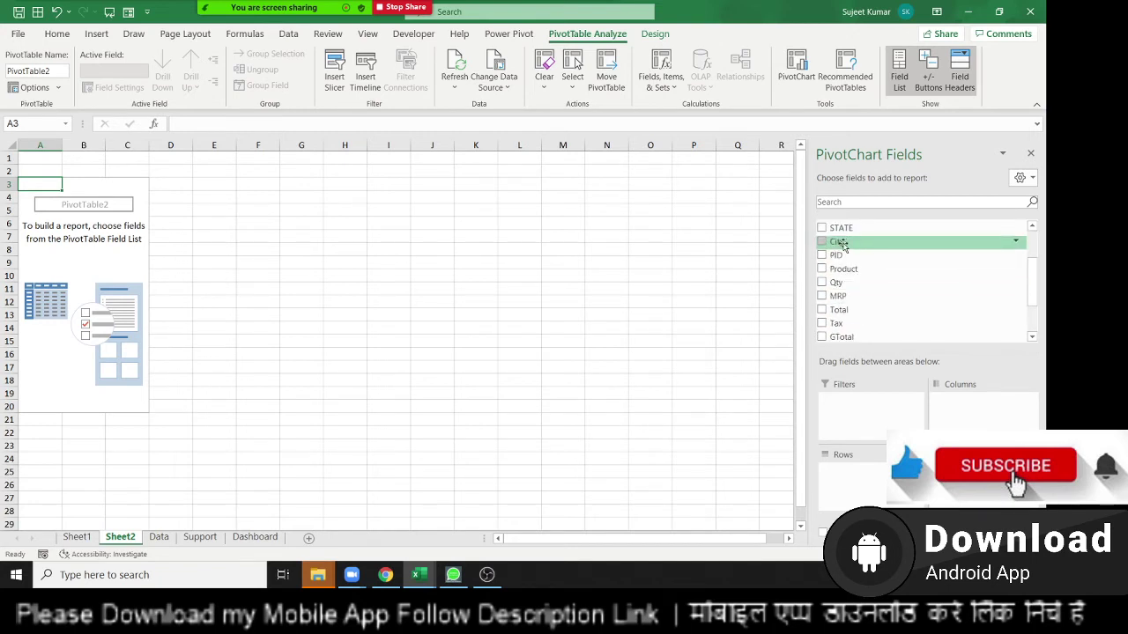
left_click_drag(841, 243, 868, 476)
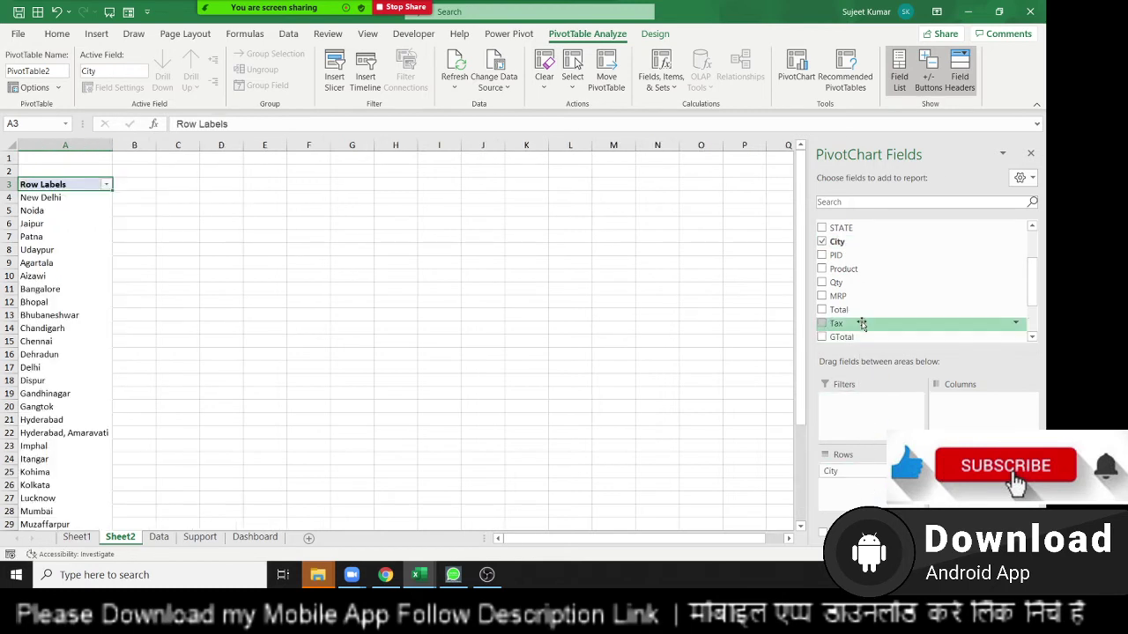
scroll(851, 300, "down", 1)
left_click_drag(843, 257, 960, 412)
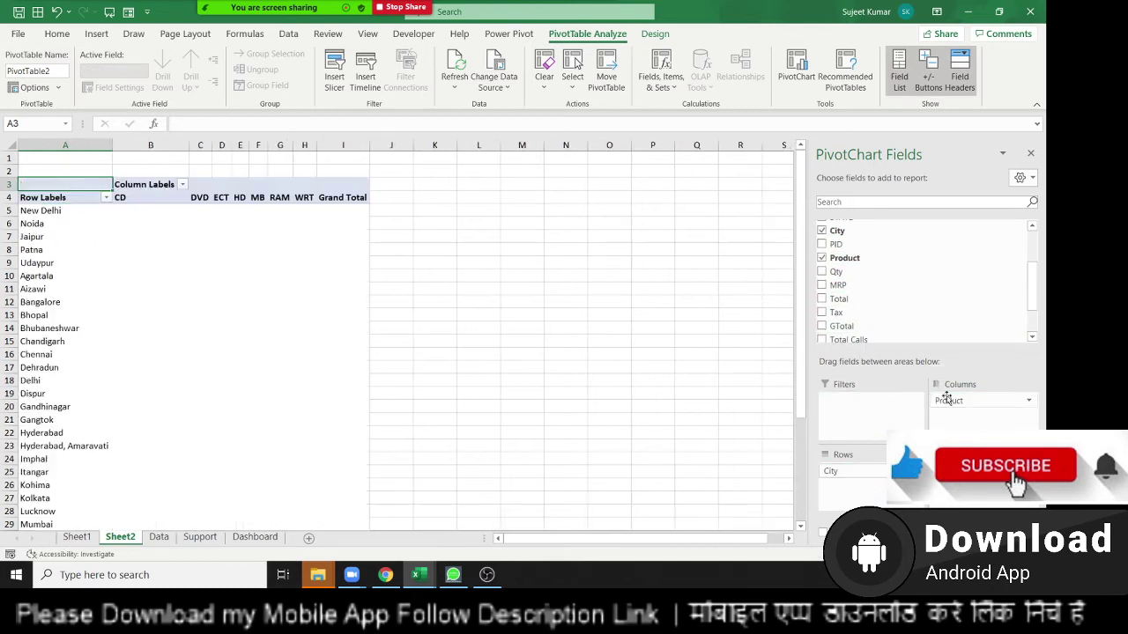
mouse_move(836, 271)
left_mouse_down()
mouse_move(938, 410)
mouse_move(978, 493)
left_mouse_up()
Re-sort the city PivotTable by Grand Total, largest first, then check Chandigarh's top 15009 row
right_click(401, 239)
mouse_move(458, 333)
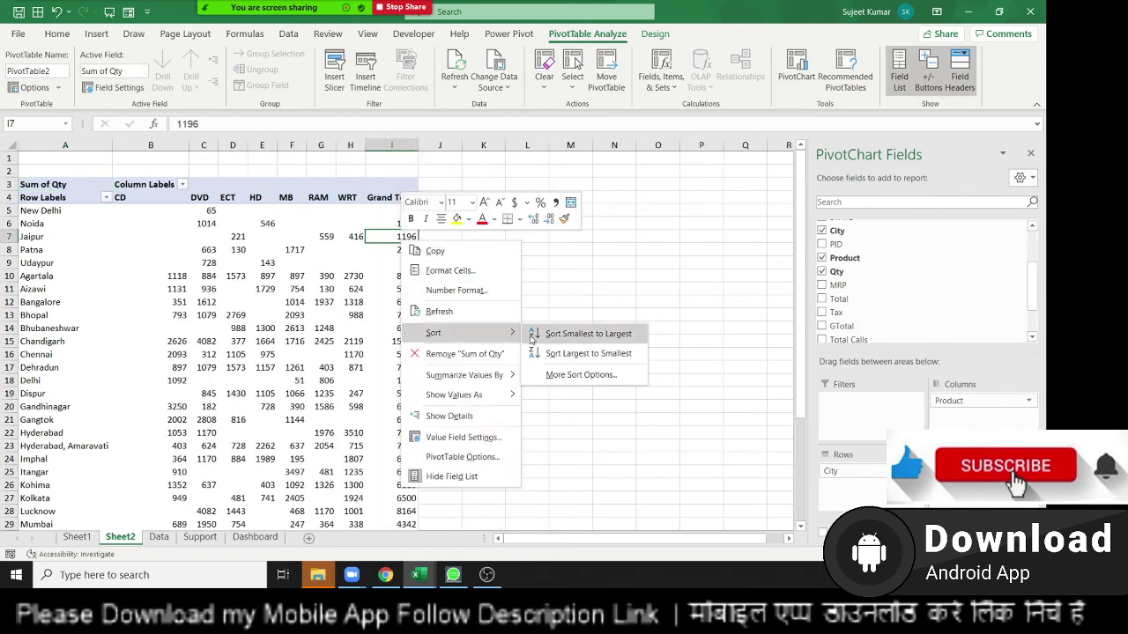
left_click(532, 338)
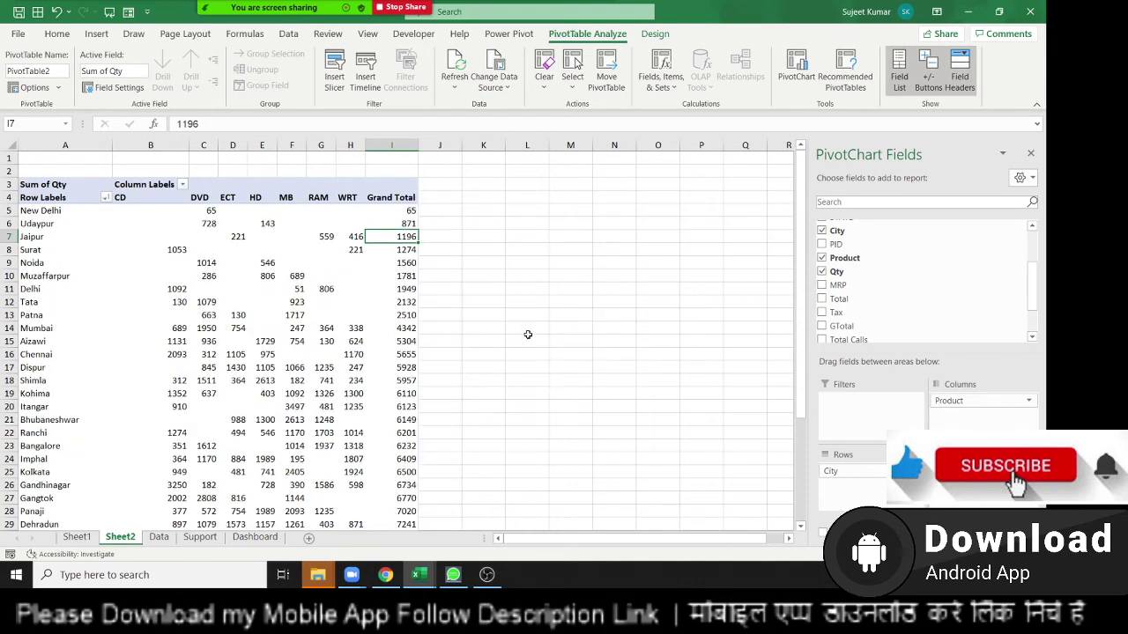
right_click(414, 276)
mouse_move(450, 367)
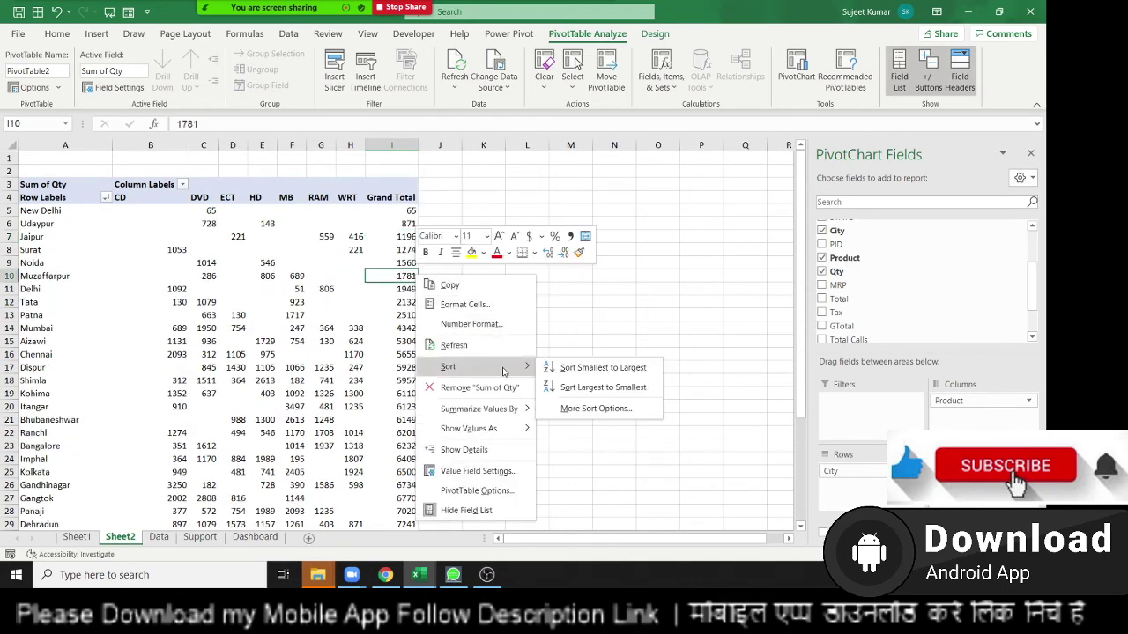
left_click(567, 369)
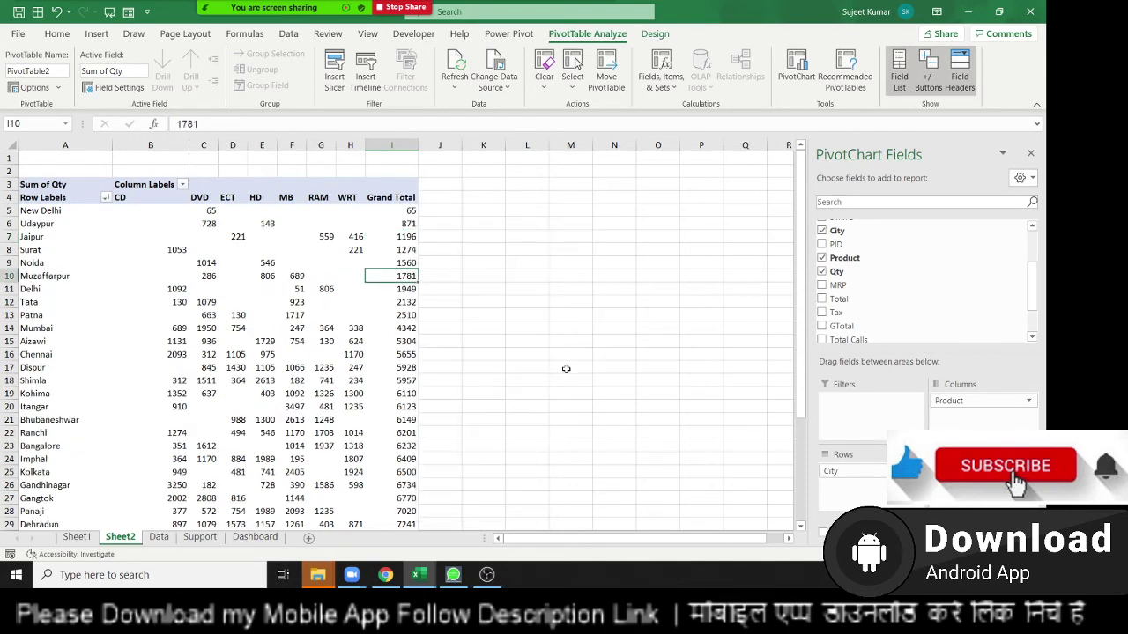
right_click(414, 251)
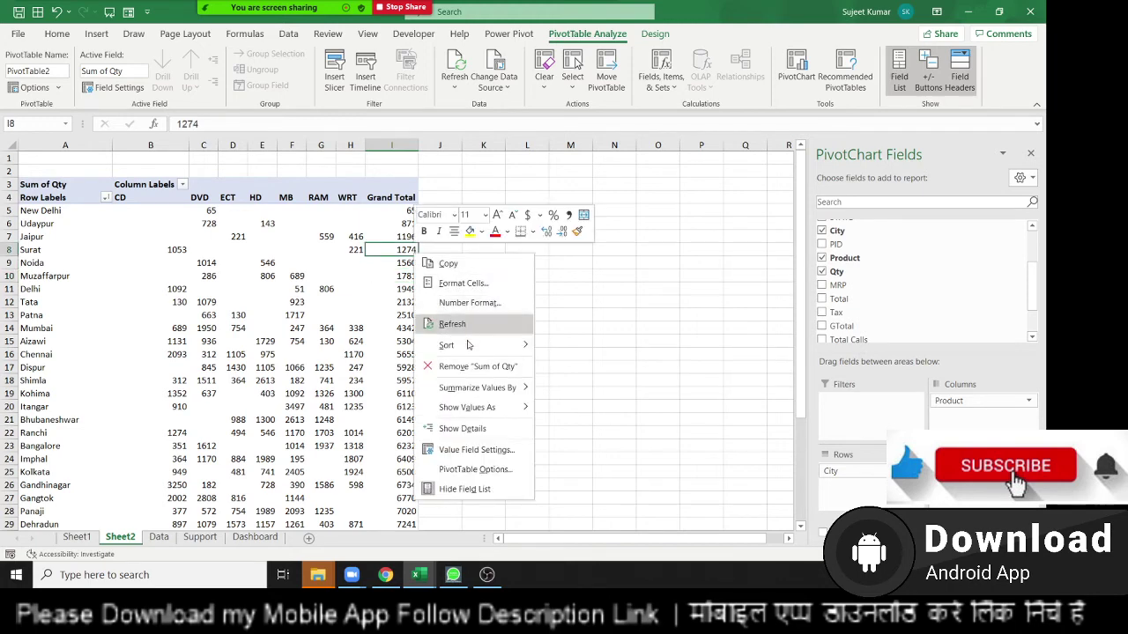
left_click(555, 367)
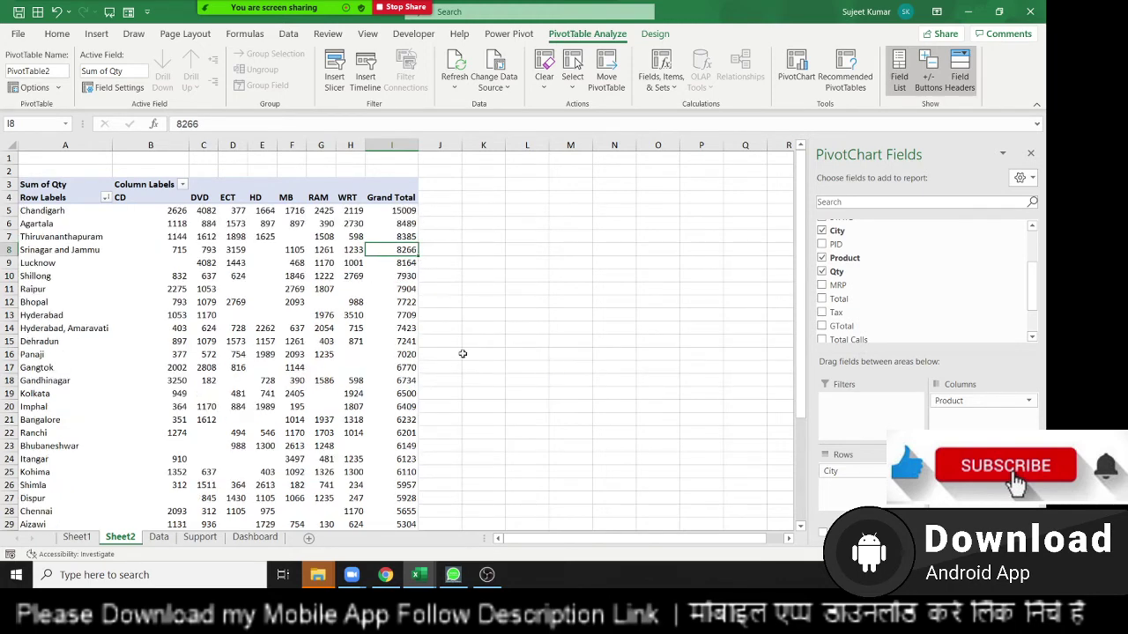
left_click(402, 210)
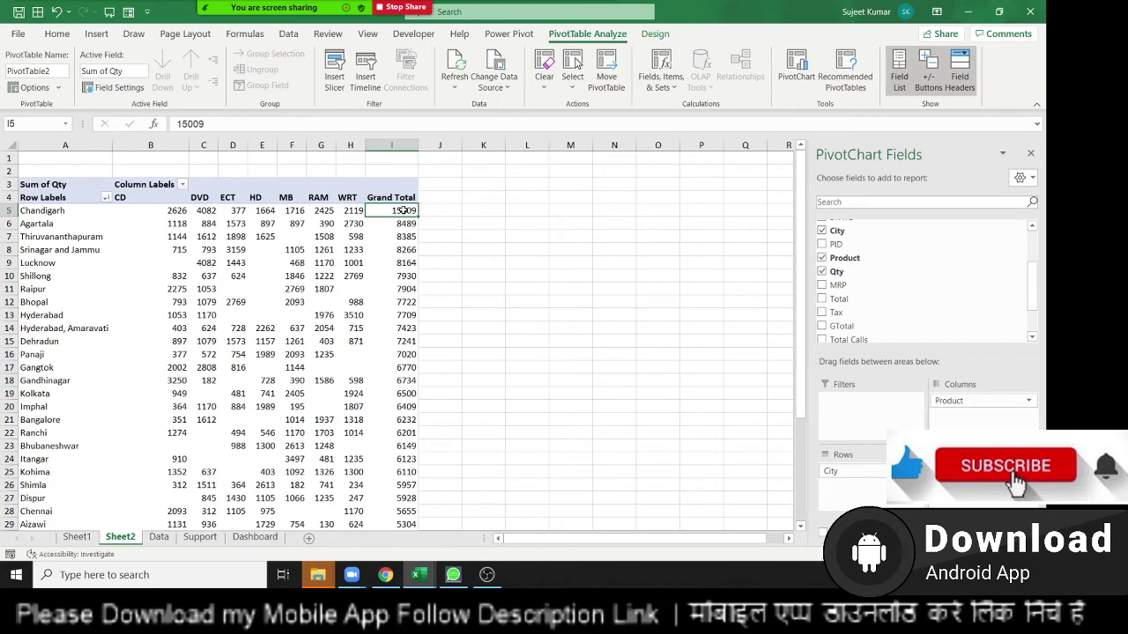
left_click_drag(403, 210, 118, 213)
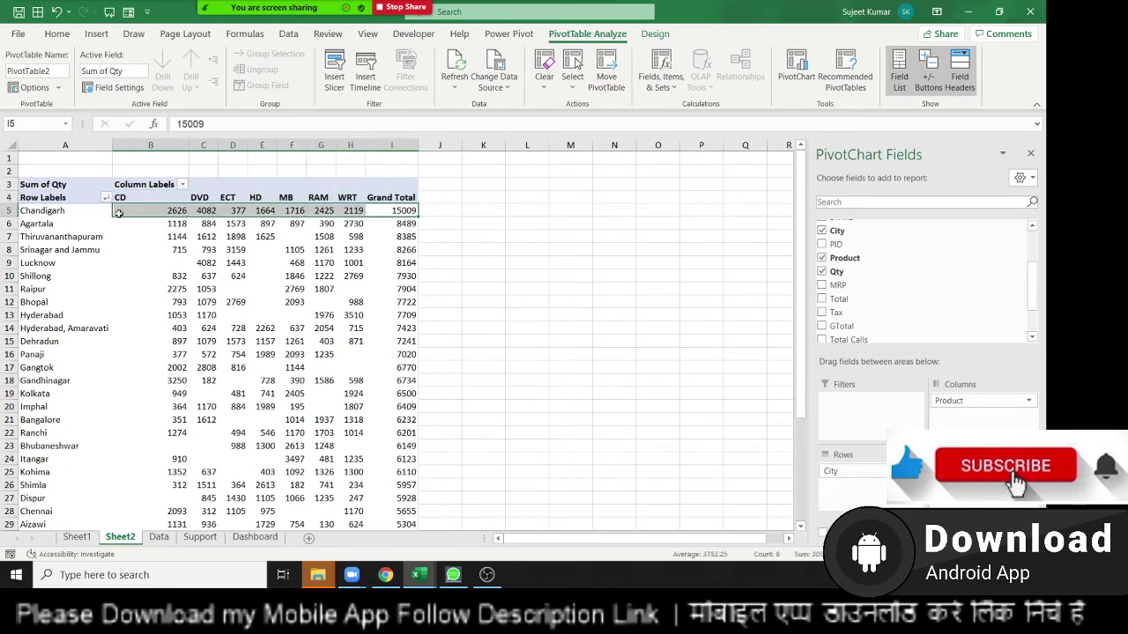
Review Chandigarh's DVD and ECT quantities, then return to the Data sheet
left_click(206, 211)
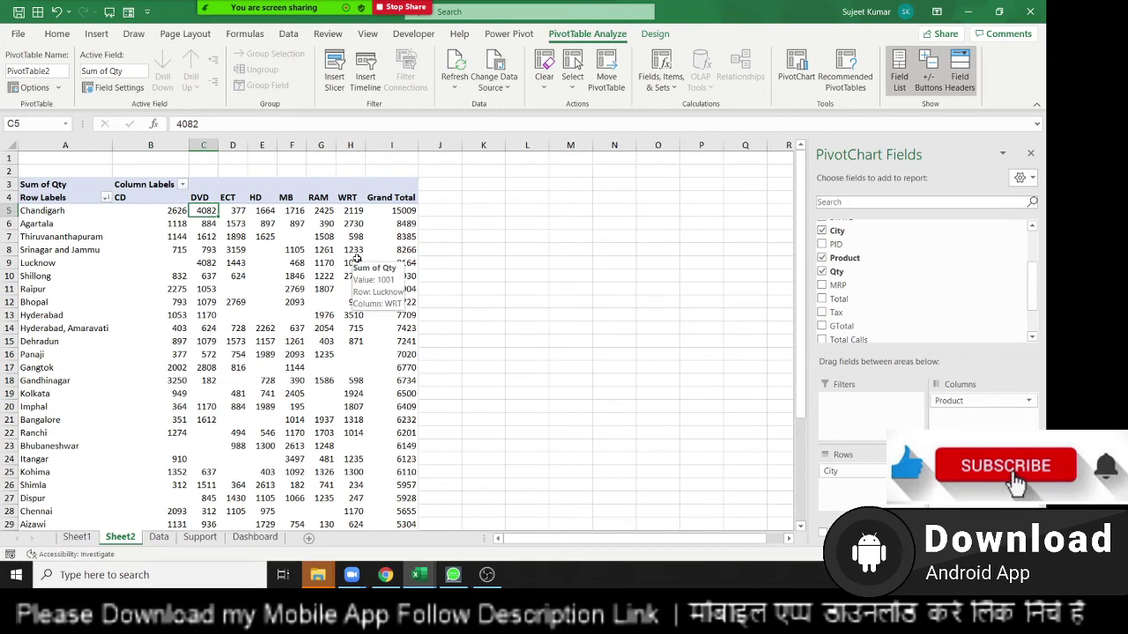
key("Right")
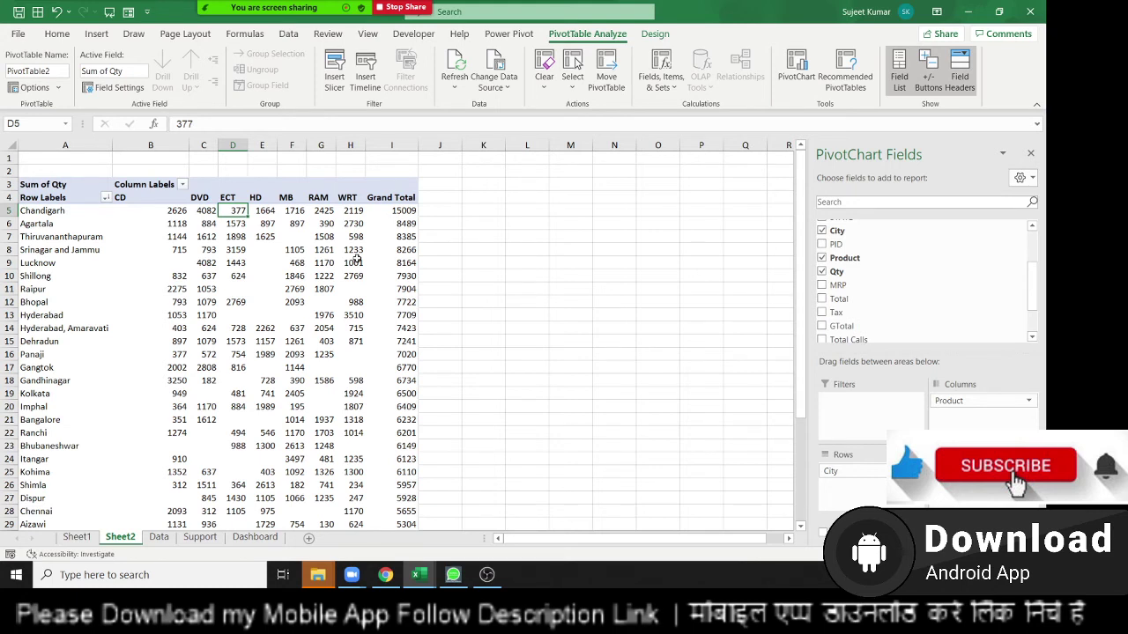
left_click(160, 539)
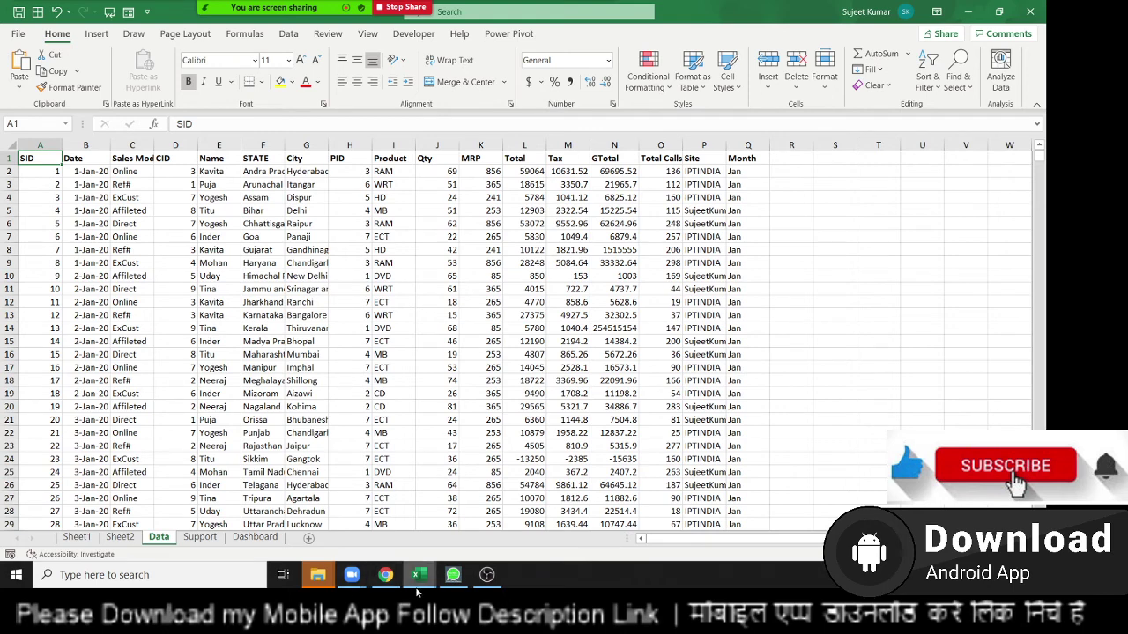
Open Gmail in Chrome and start a new email to three contacts picked from autocomplete
left_click(386, 574)
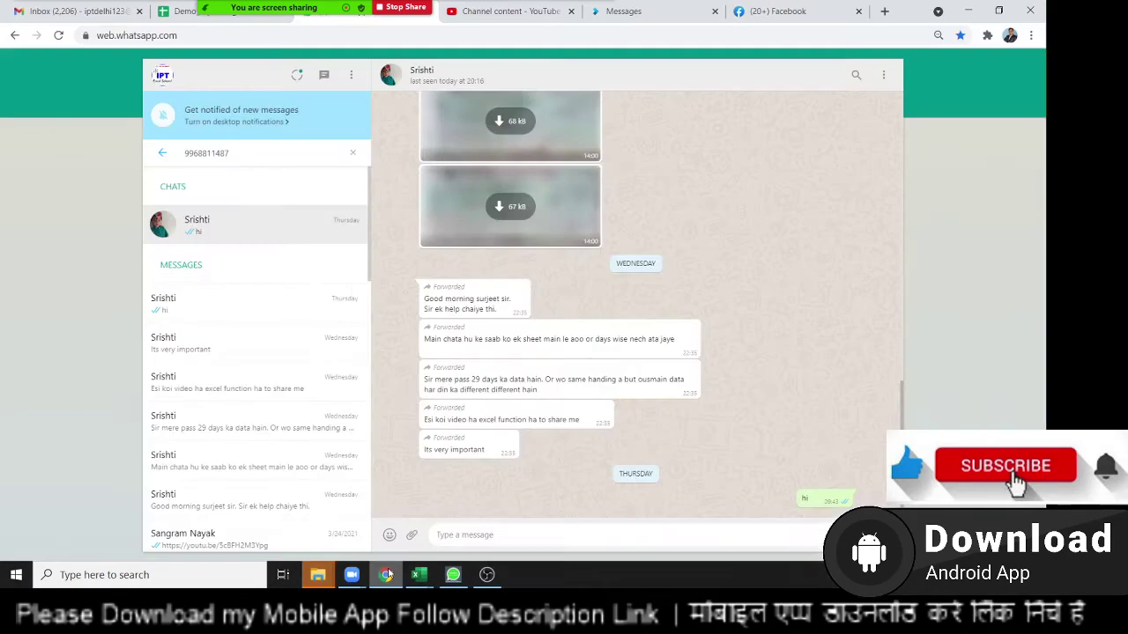
left_click(79, 11)
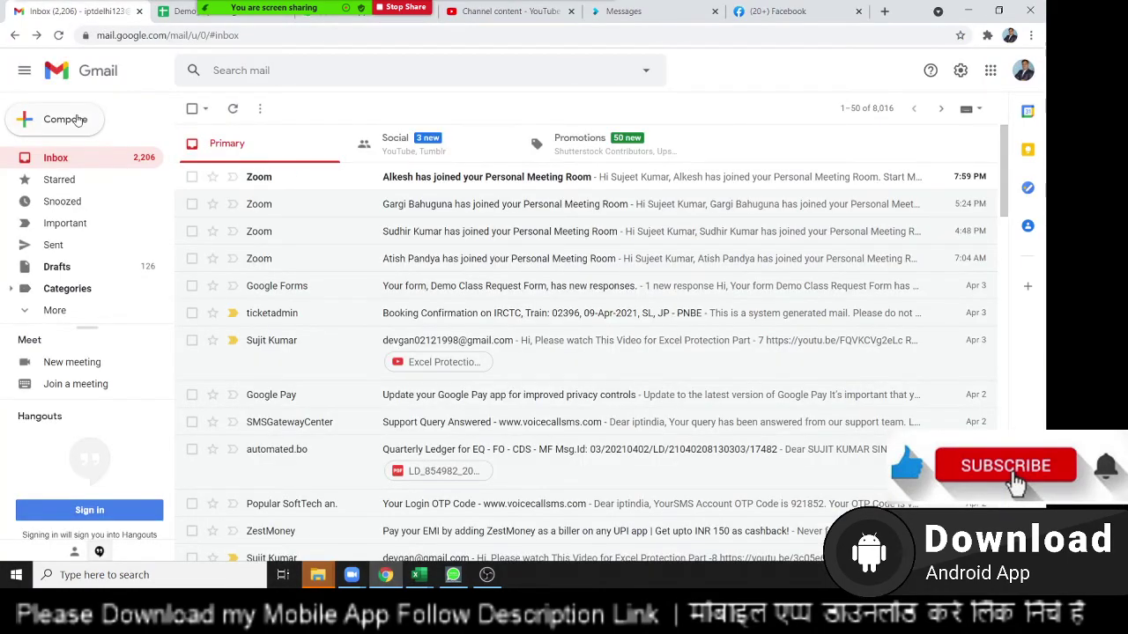
left_click(65, 119)
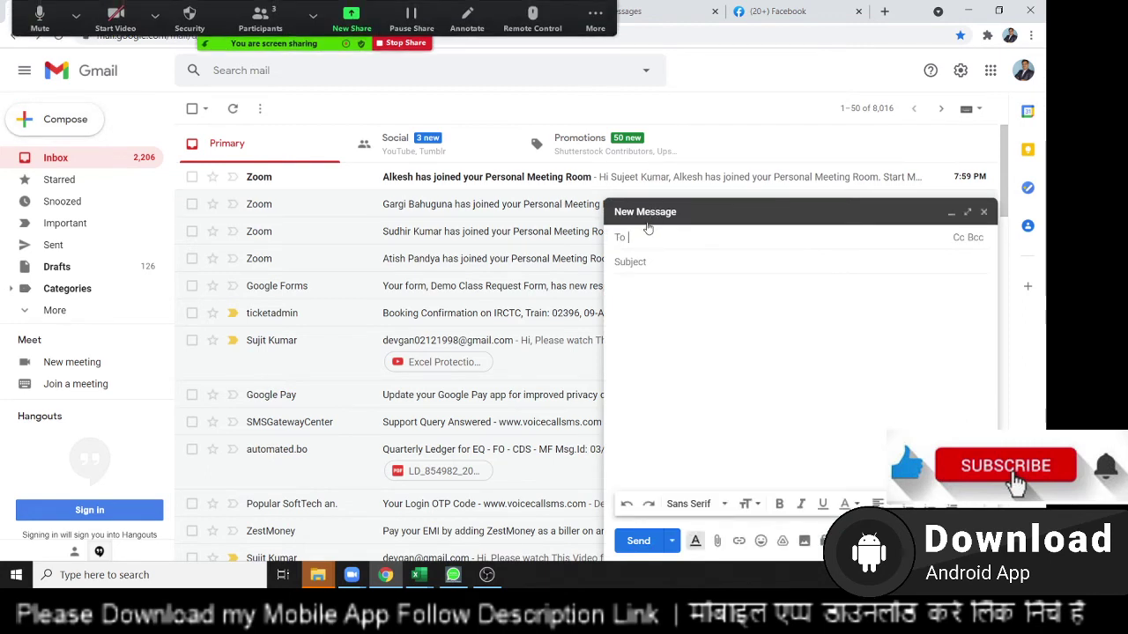
type("al")
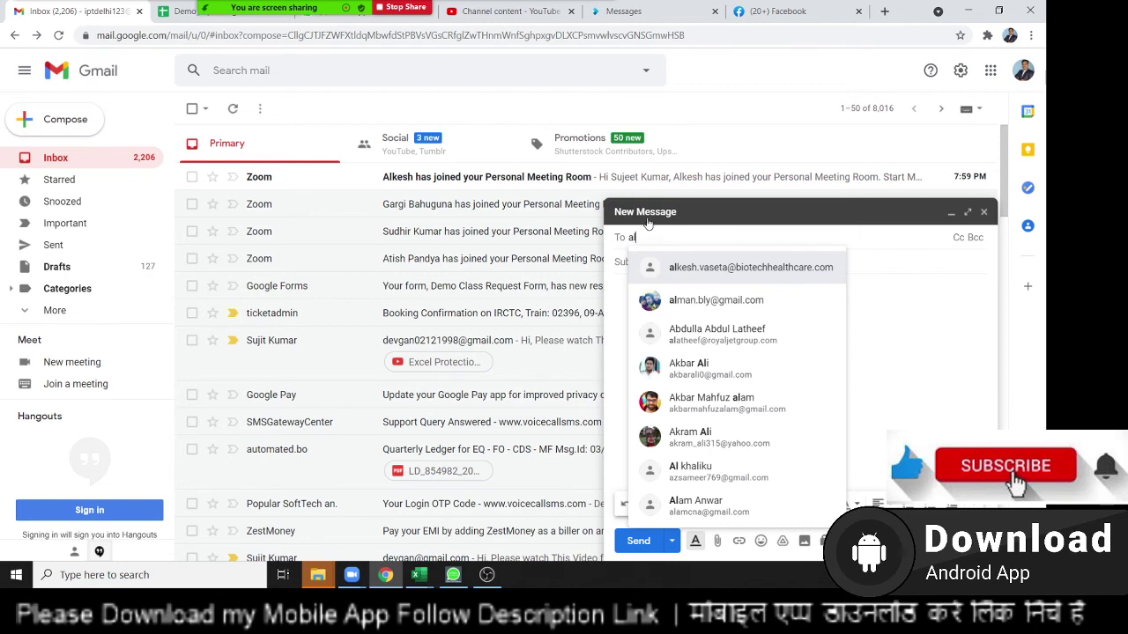
left_click(700, 276)
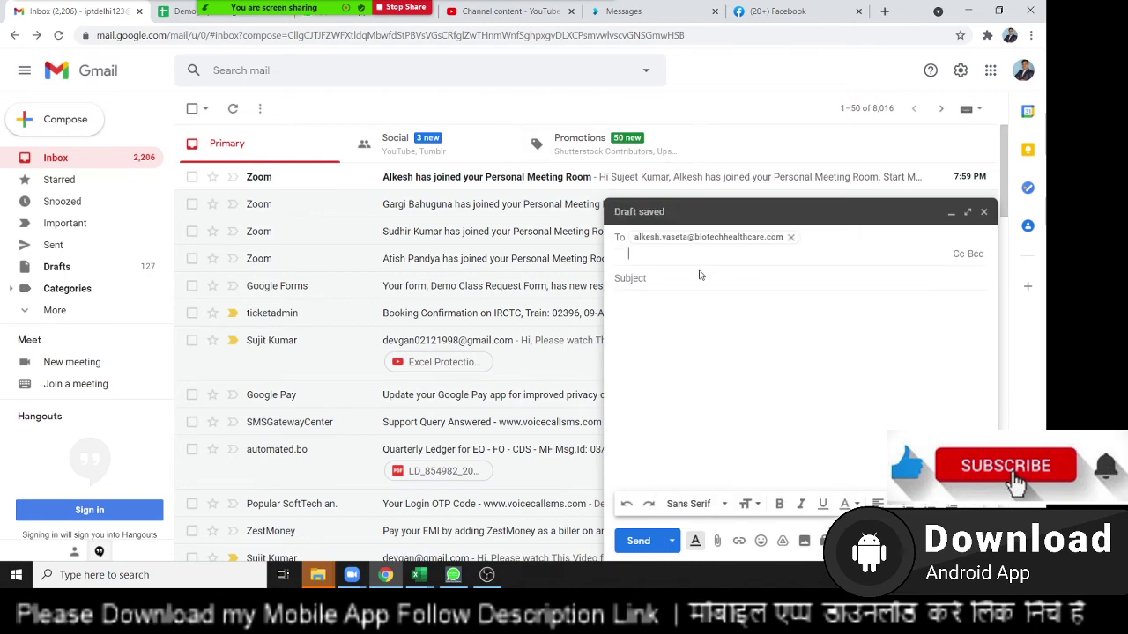
type("may")
left_click(700, 273)
type("ba")
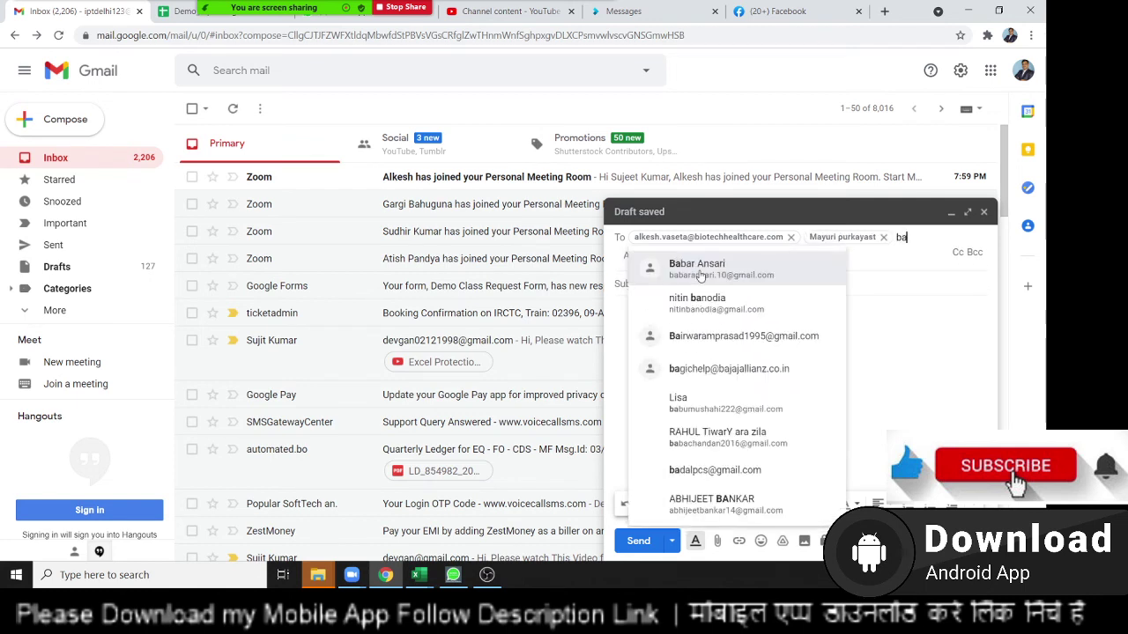
type("b")
left_click(701, 273)
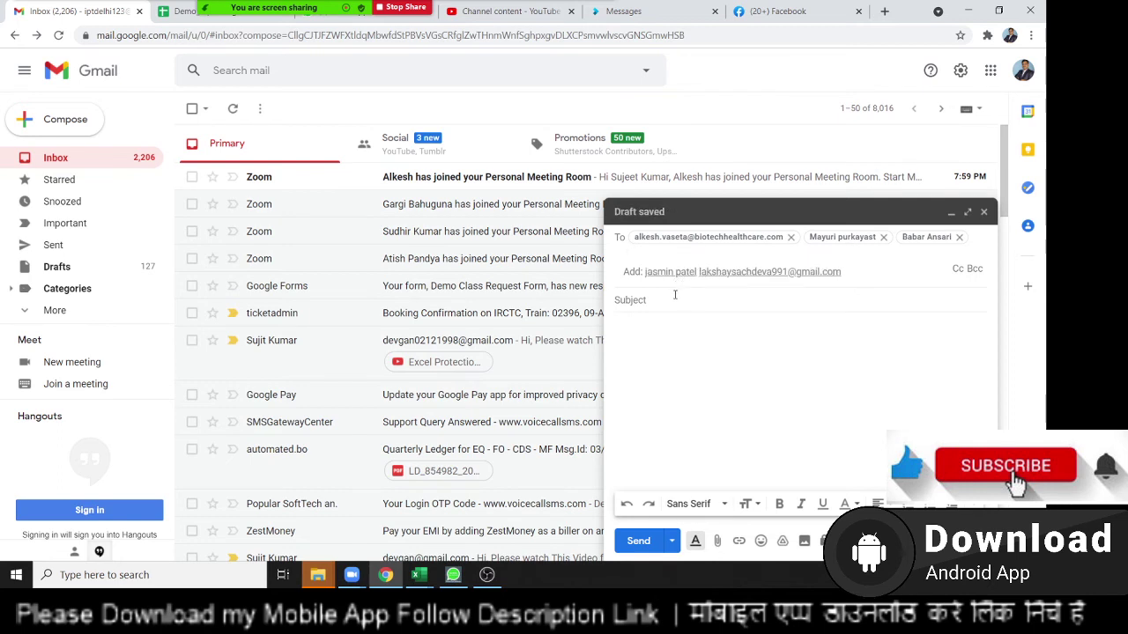
Enter 'File' as the email subject
left_click(675, 294)
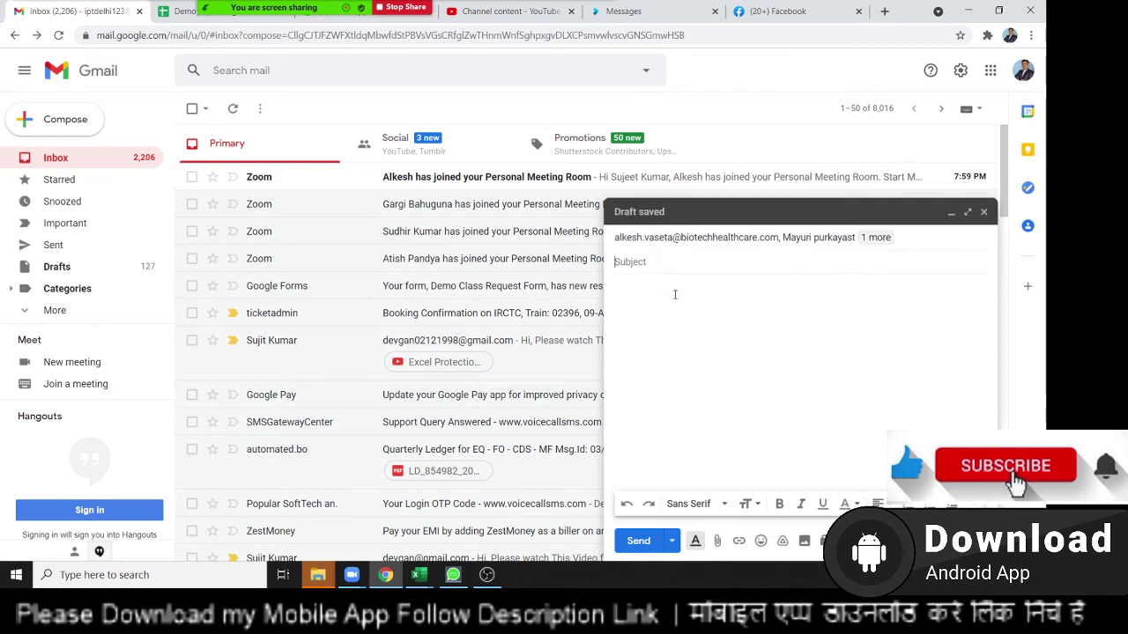
type("File")
key("Tab")
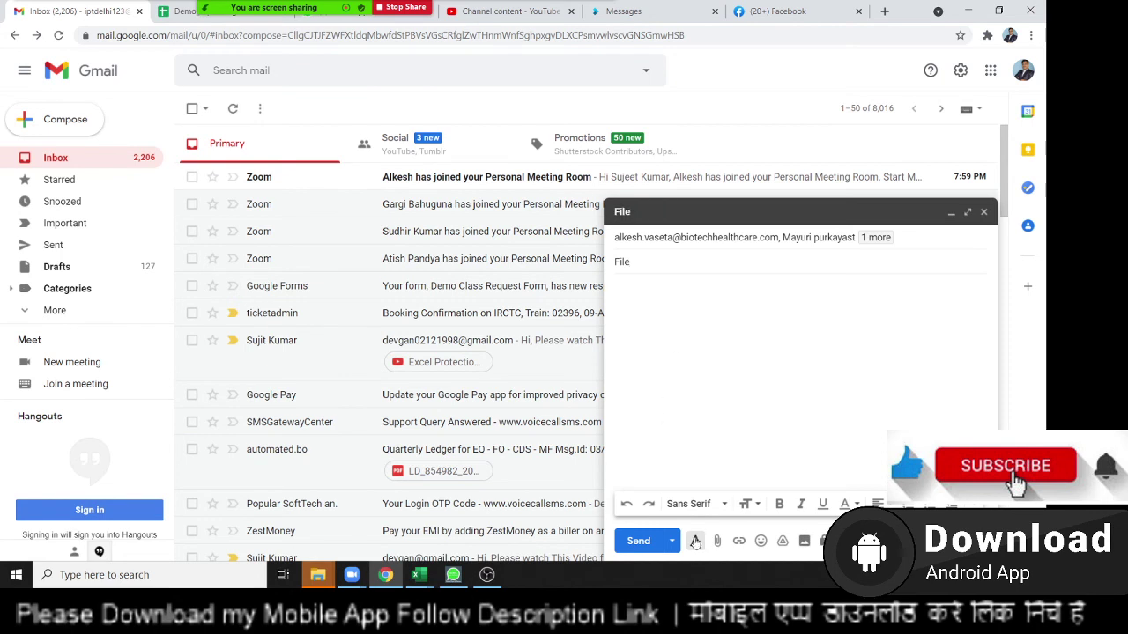
Attach DataP.xlsm from the Downloads folder to the message and send it
left_click(717, 537)
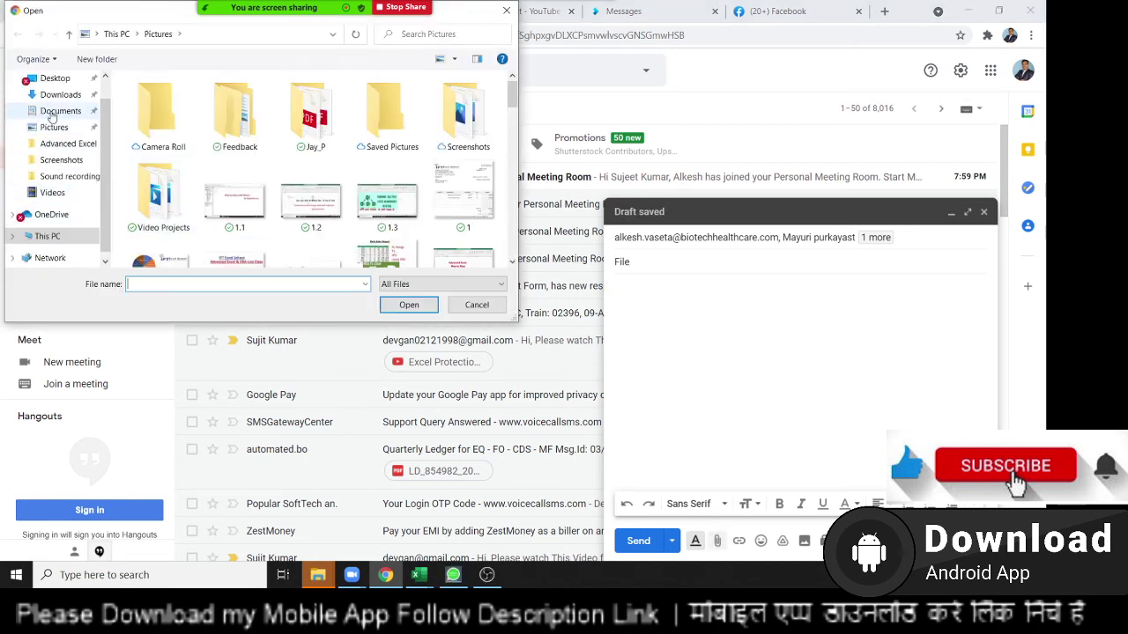
left_click(54, 112)
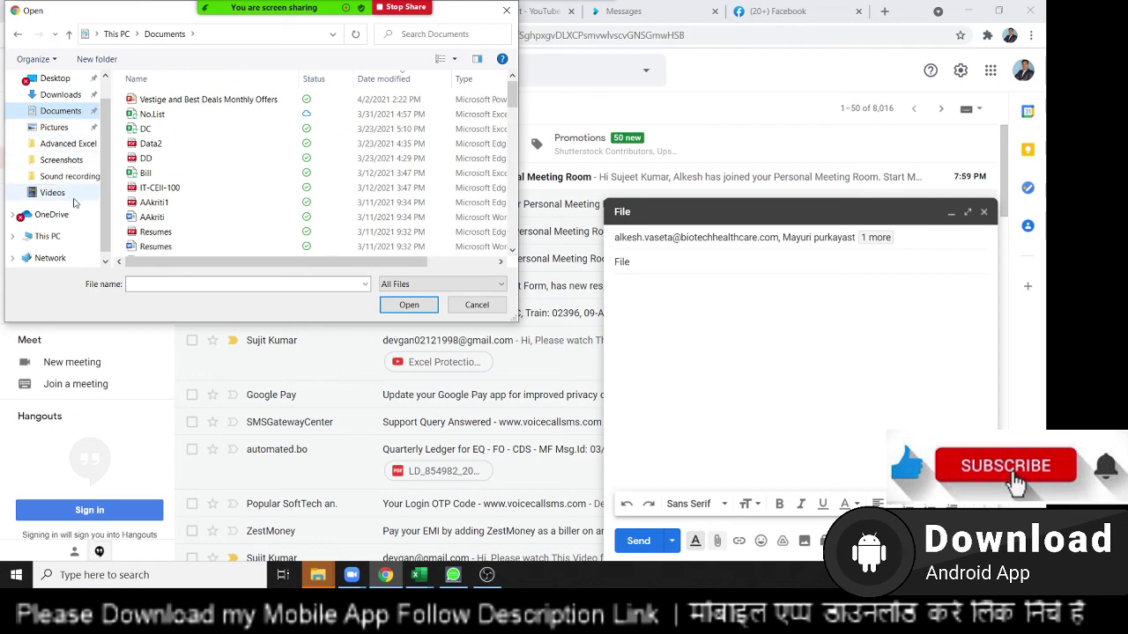
scroll(70, 192, "up", 1)
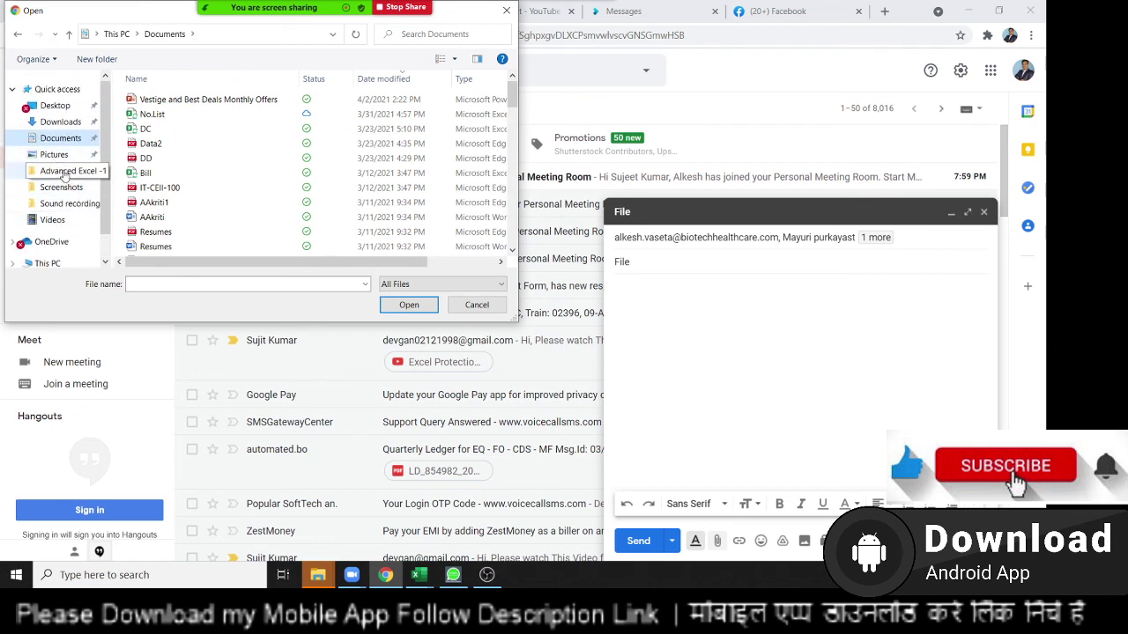
left_click(59, 121)
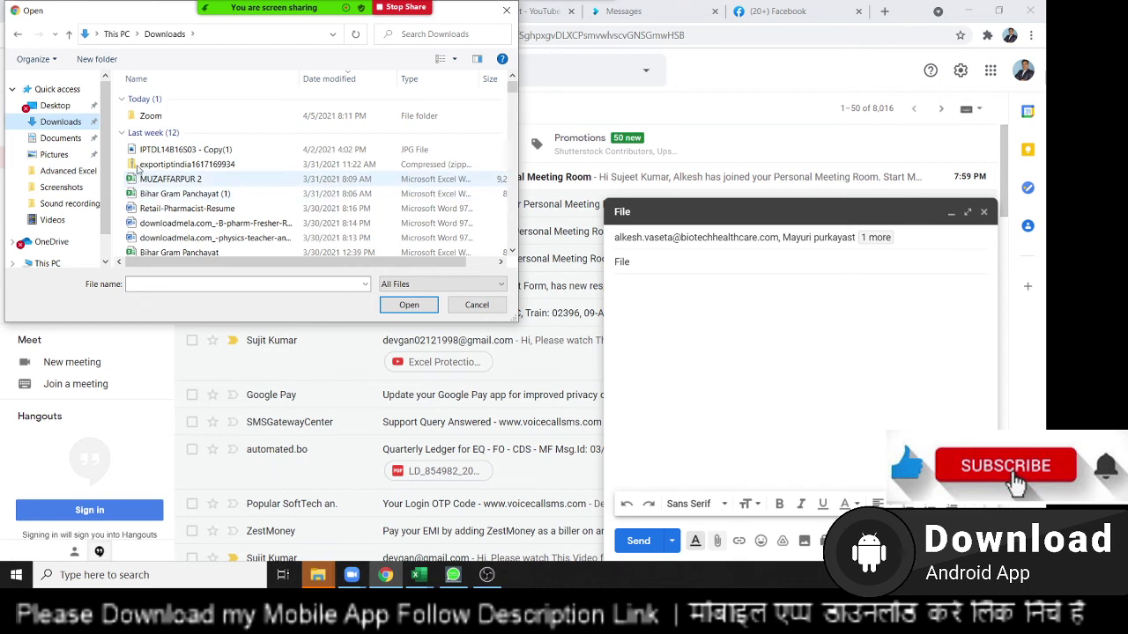
left_click(194, 152)
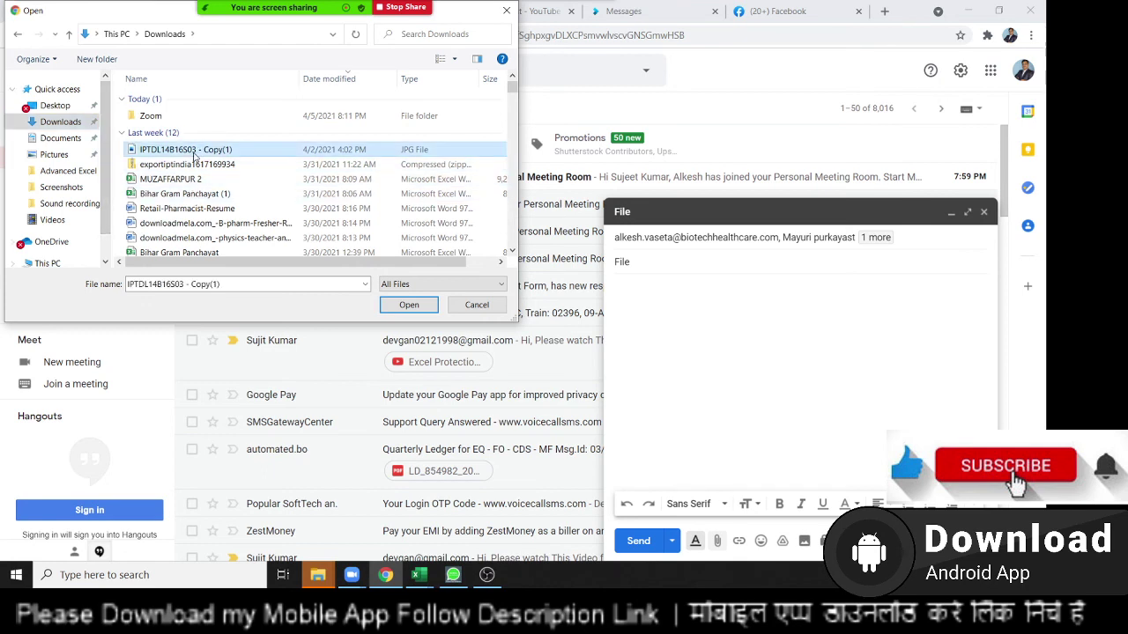
scroll(194, 155, "down", 3)
scroll(194, 156, "up", 3)
key("d")
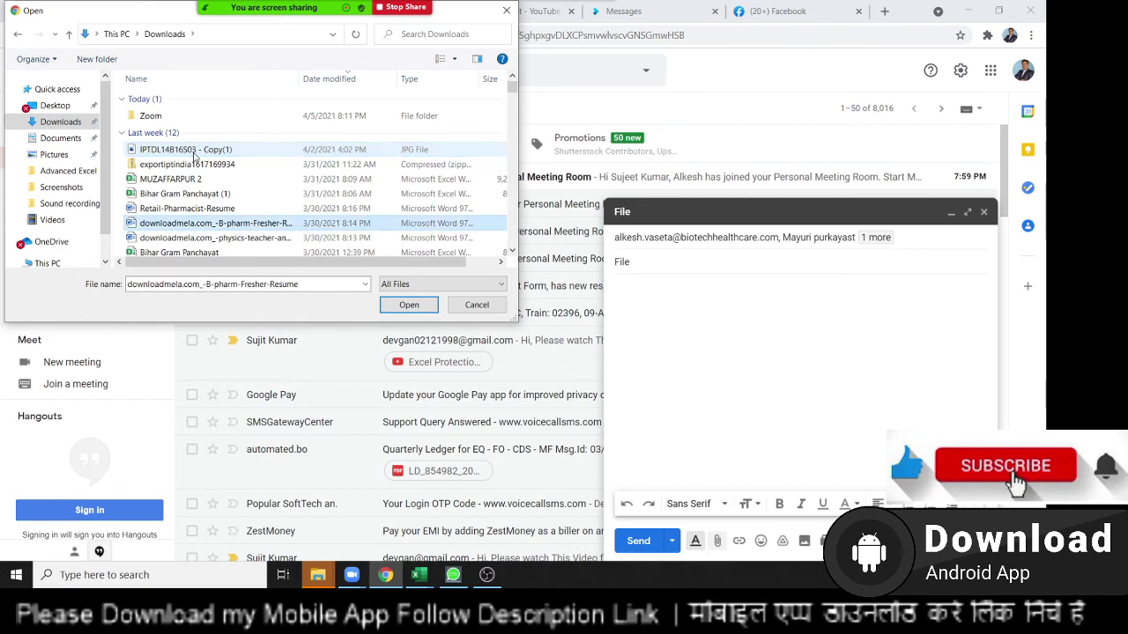
key("d")
key("a")
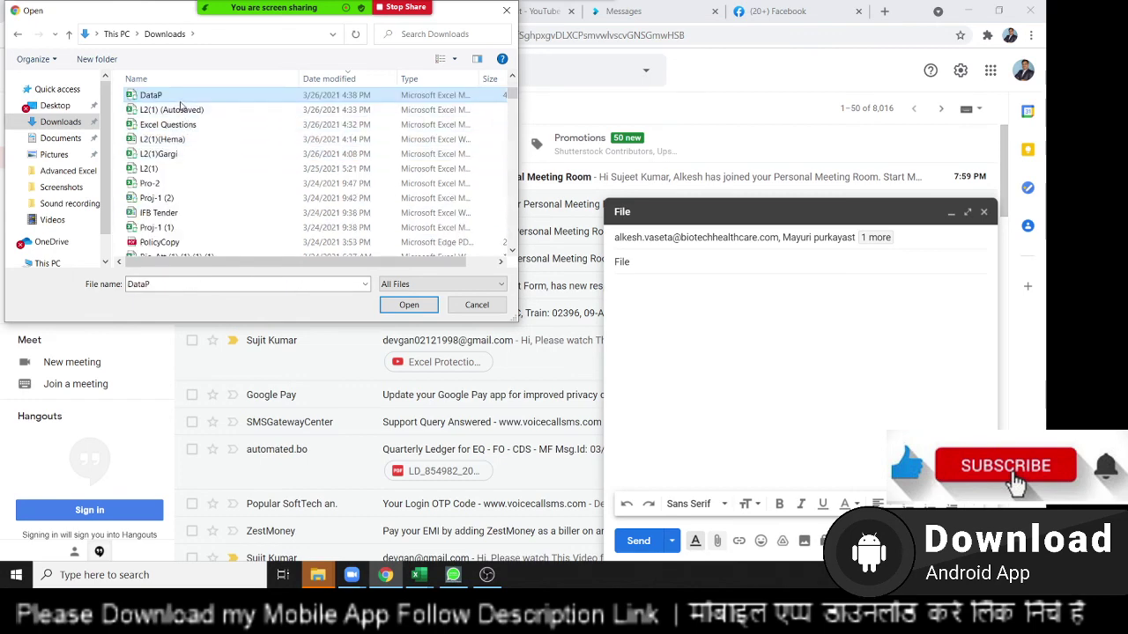
key("Return")
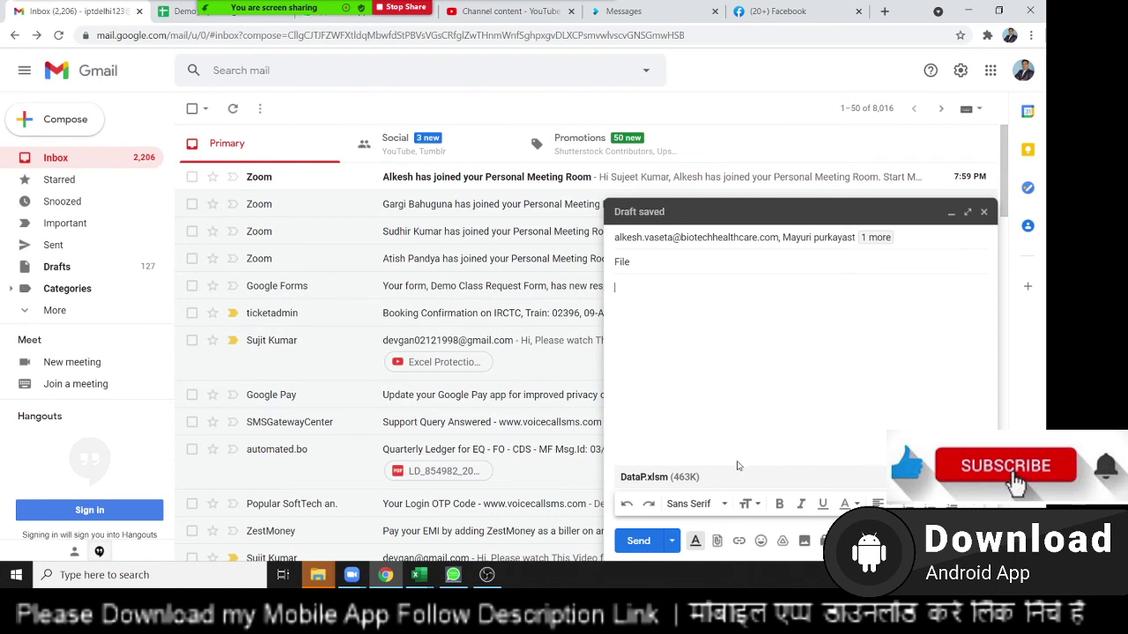
left_click(639, 541)
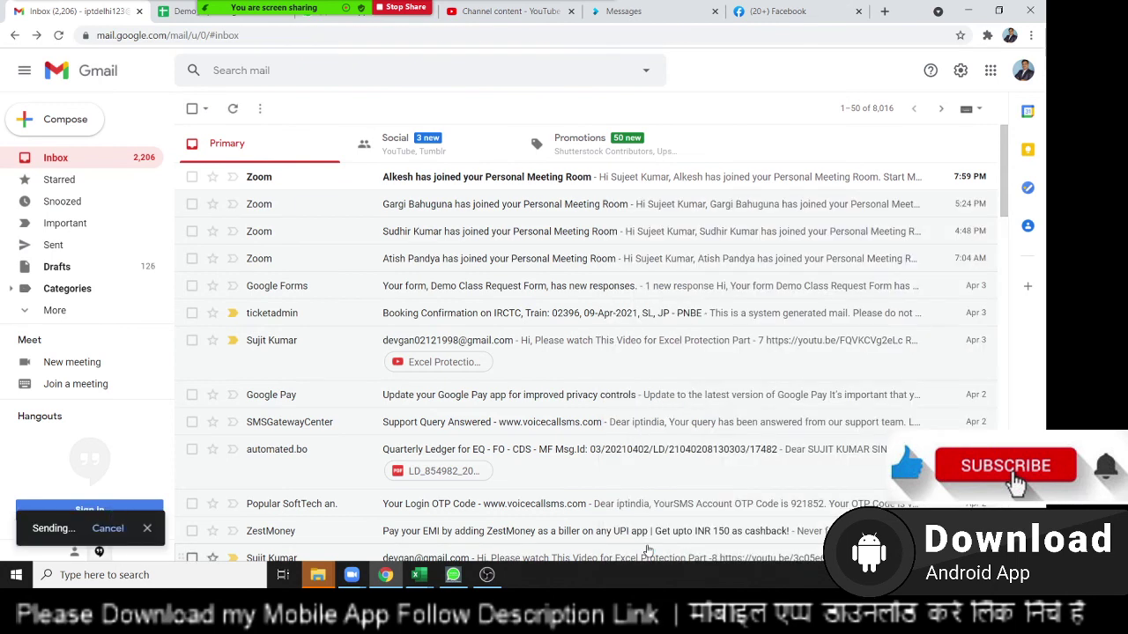